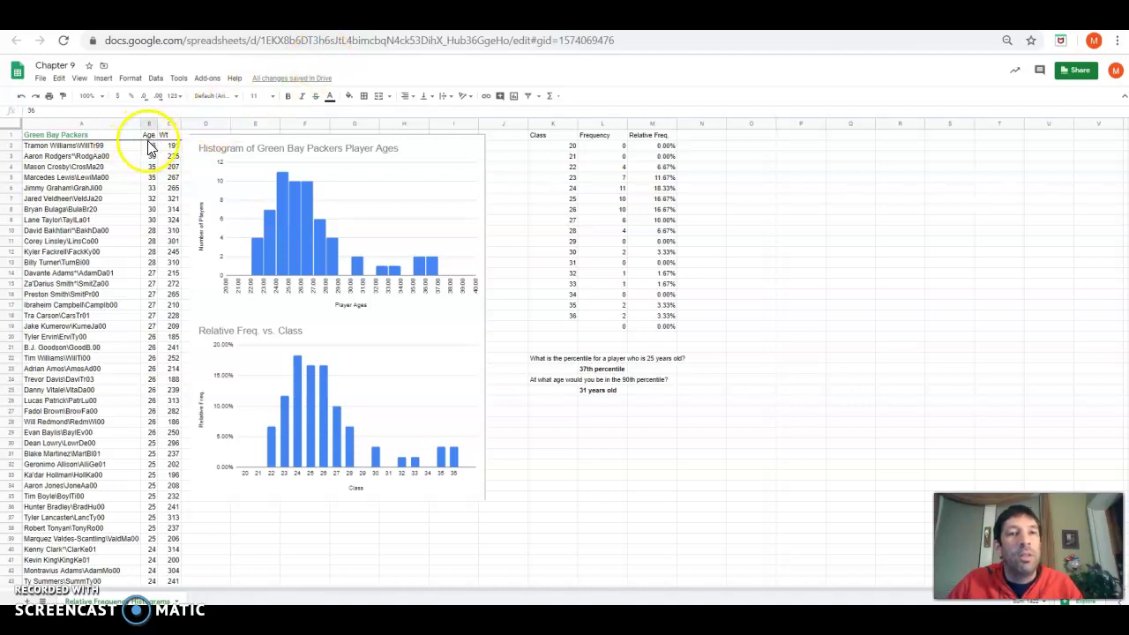
Step: Select the Packers player ages in cells B2 through B61 of the Chapter 9 sheet
drag(148, 144, 147, 520)
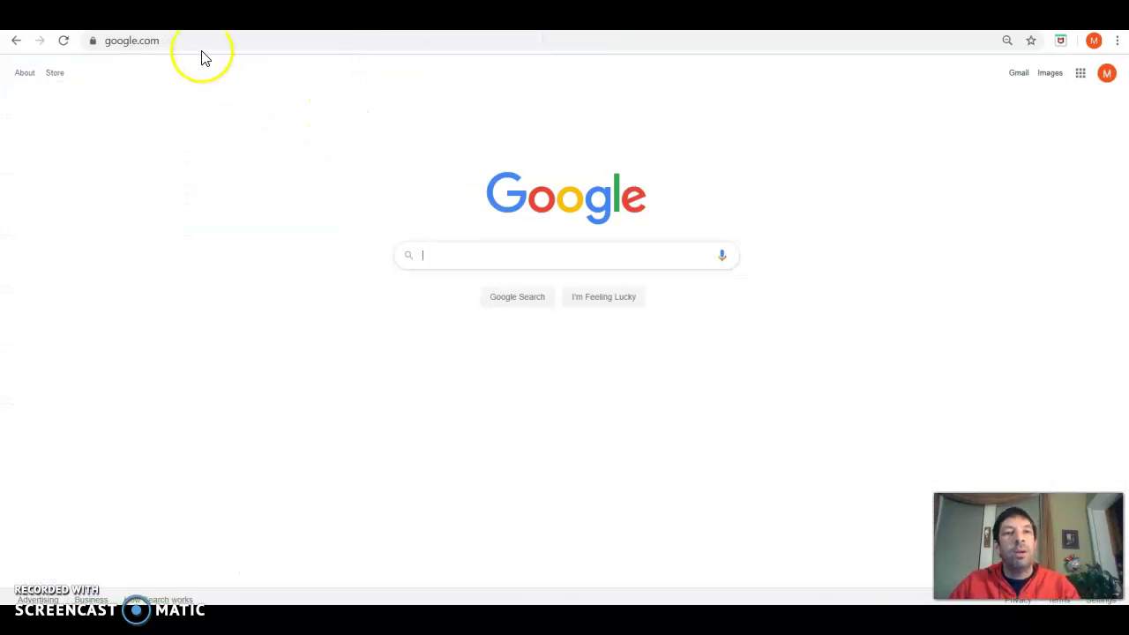
Step: Go to desmos.com and start a new blank graph in the graphing calculator
click(212, 41)
text(d)
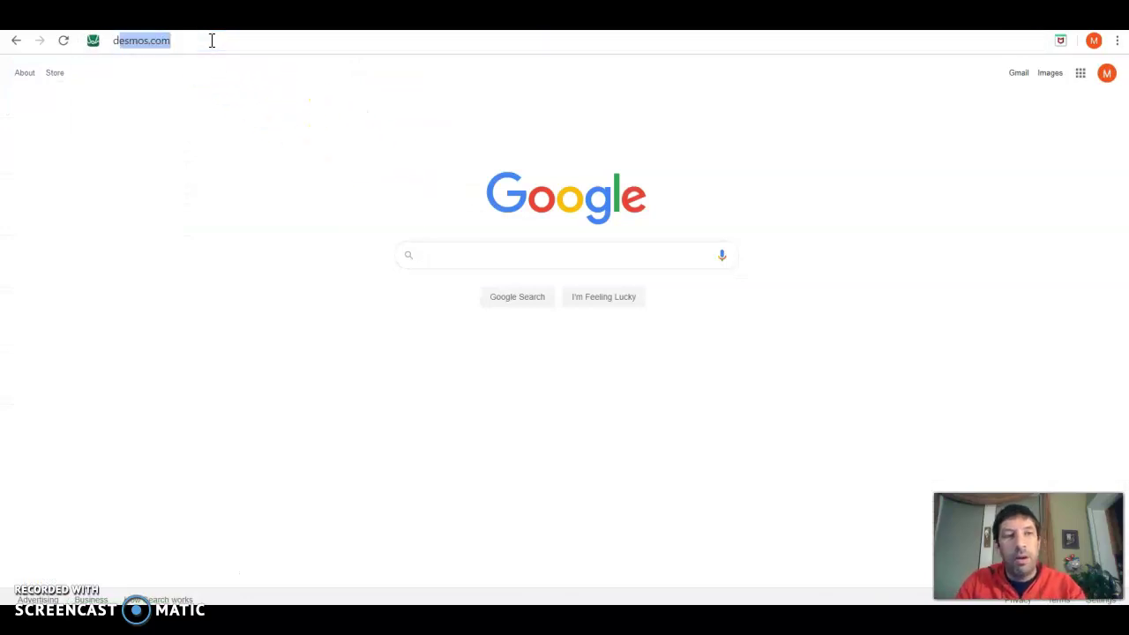
text(esmos)
key(Return)
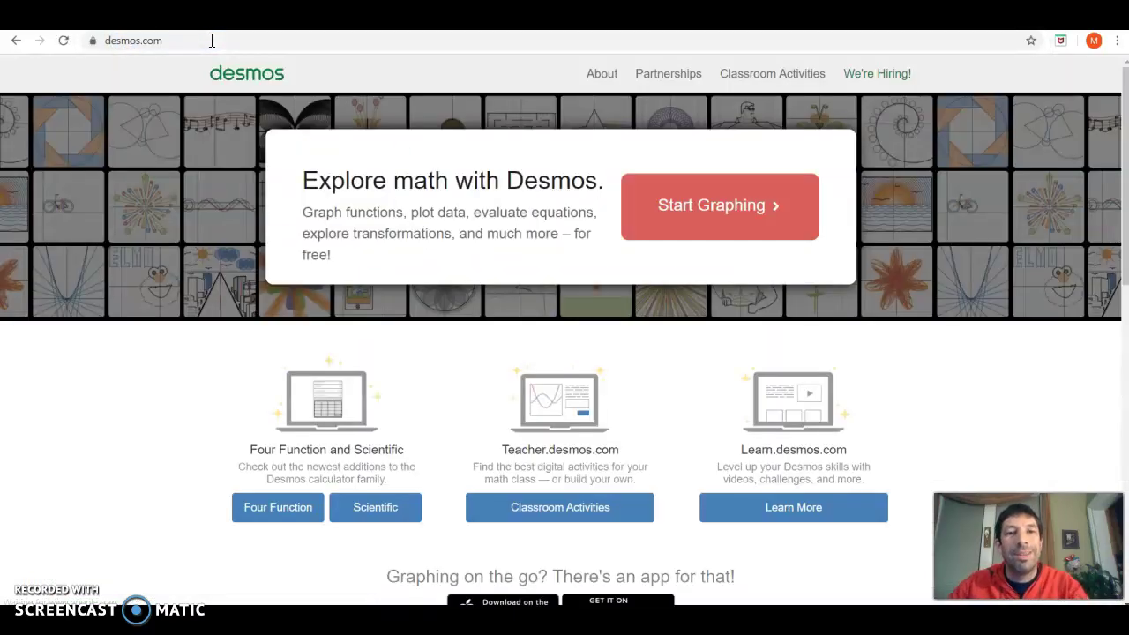
click(681, 211)
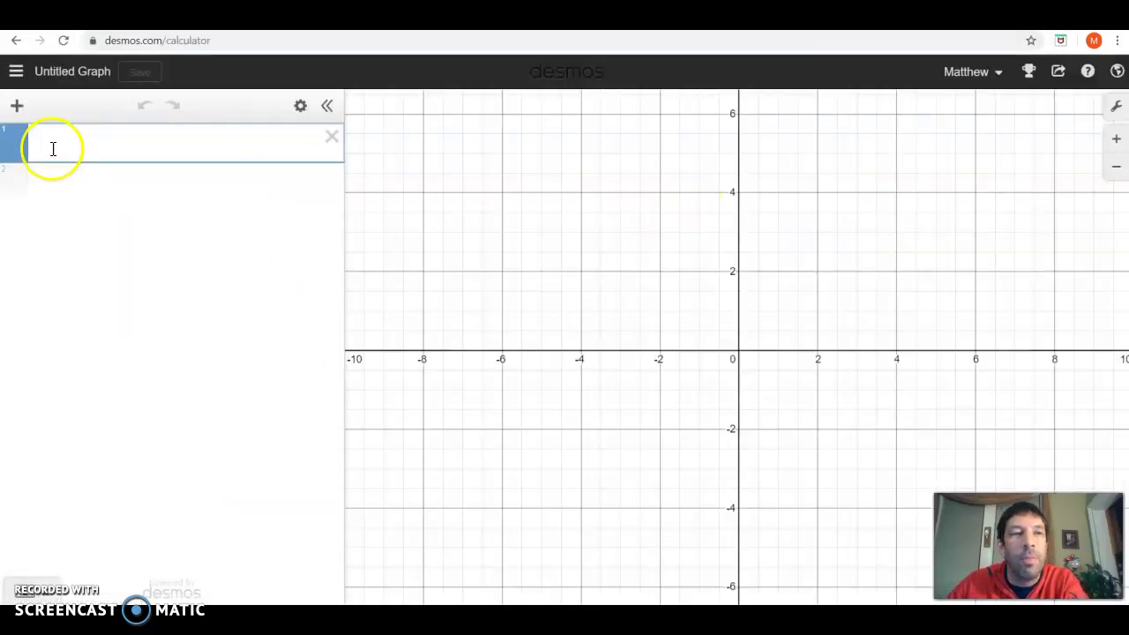
Step: Type min( in the first expression and paste the copied age list
click(53, 146)
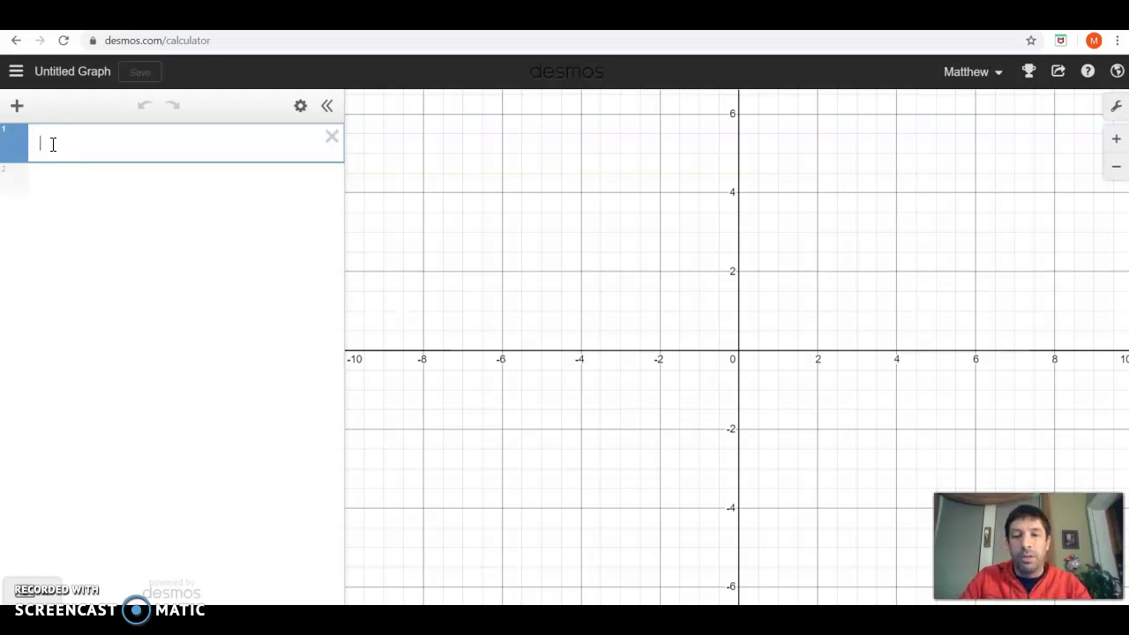
text(min()
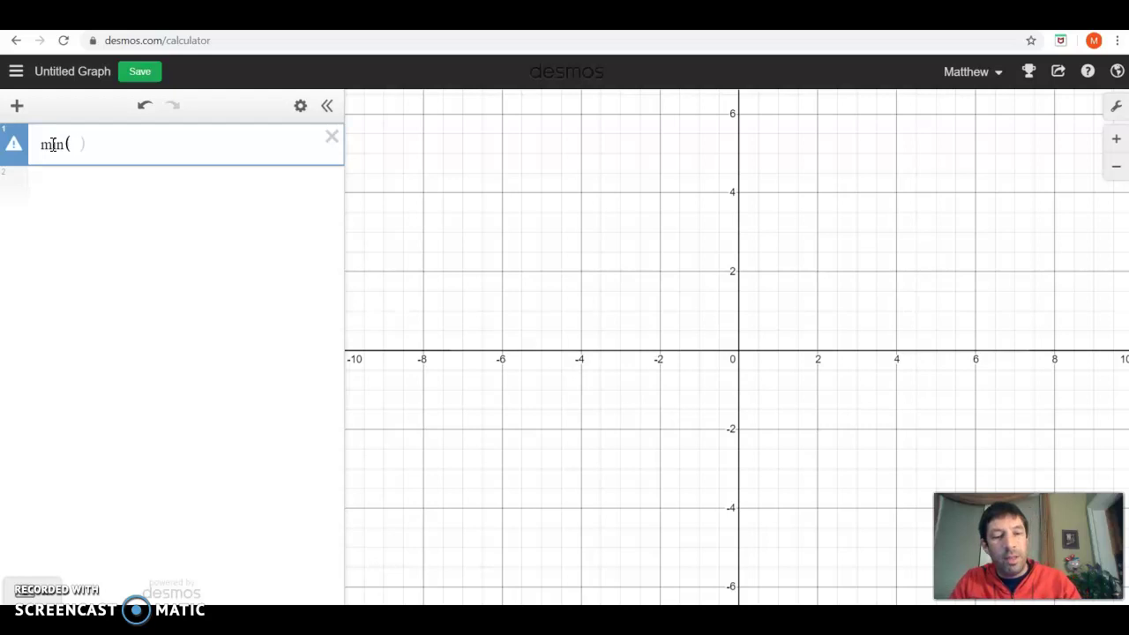
key(ctrl+v)
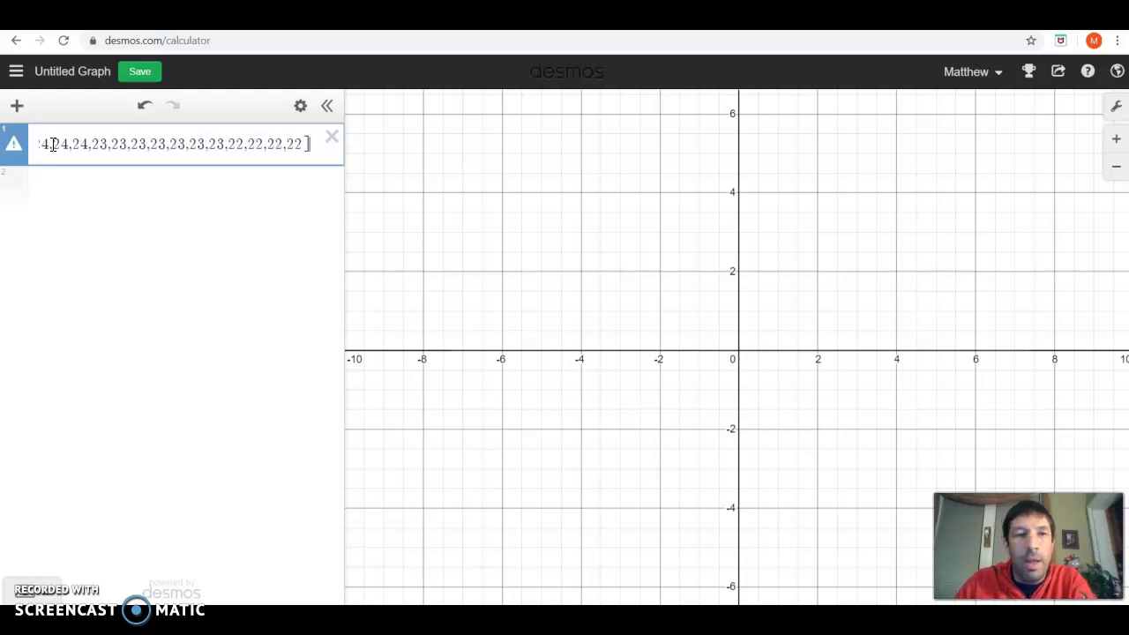
Step: Fix the brackets to read min([age list]), giving 22, and add a new line
key(Home)
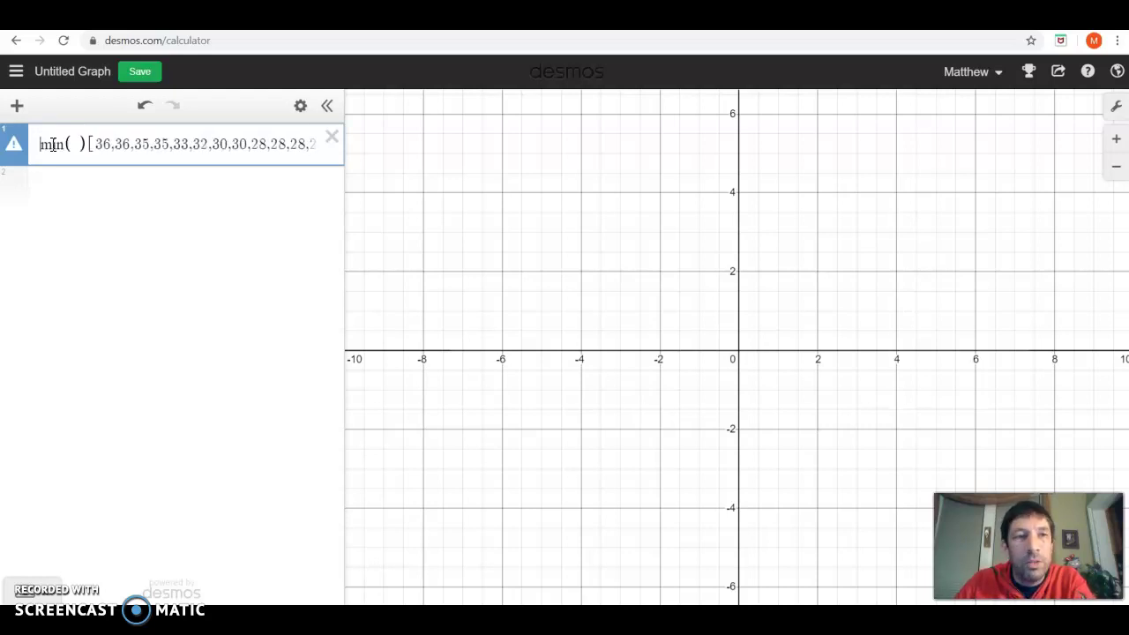
click(80, 143)
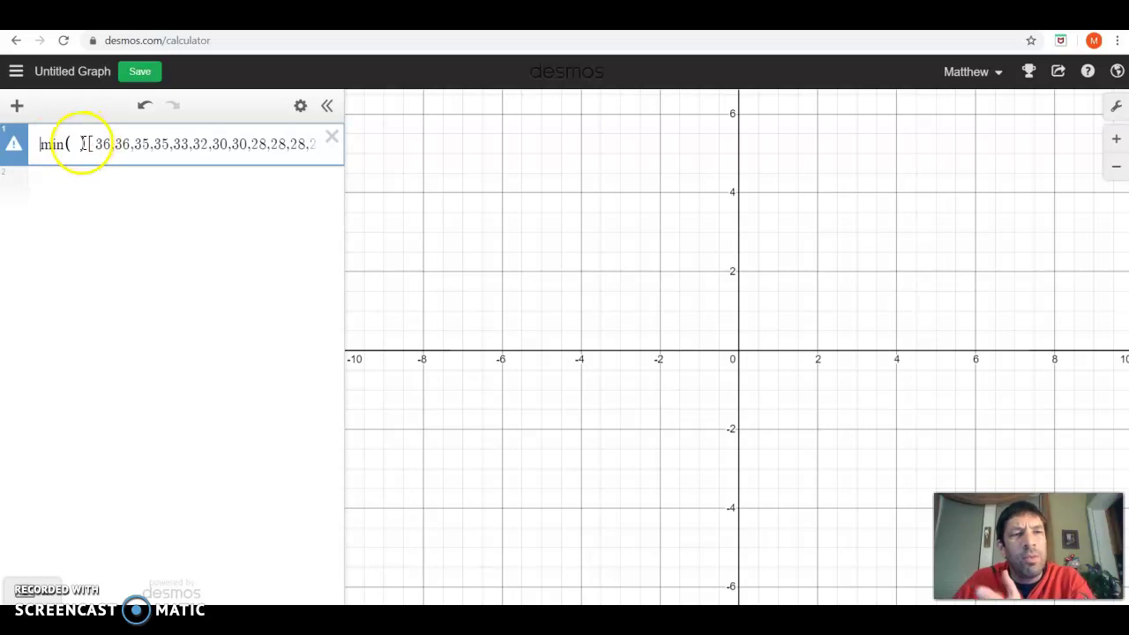
click(73, 143)
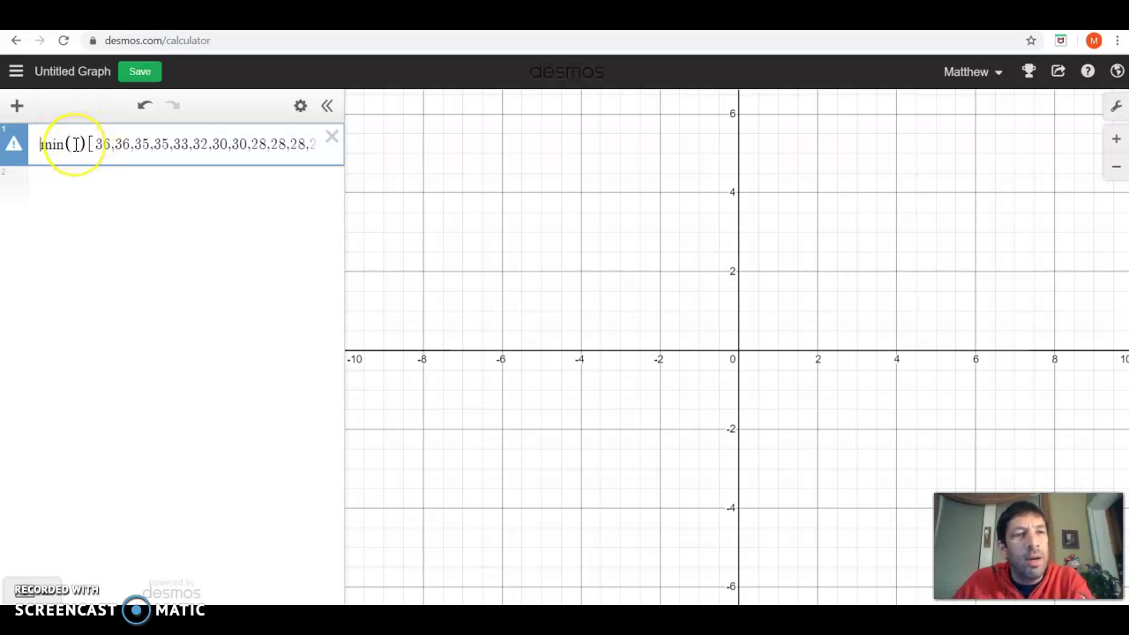
click(75, 144)
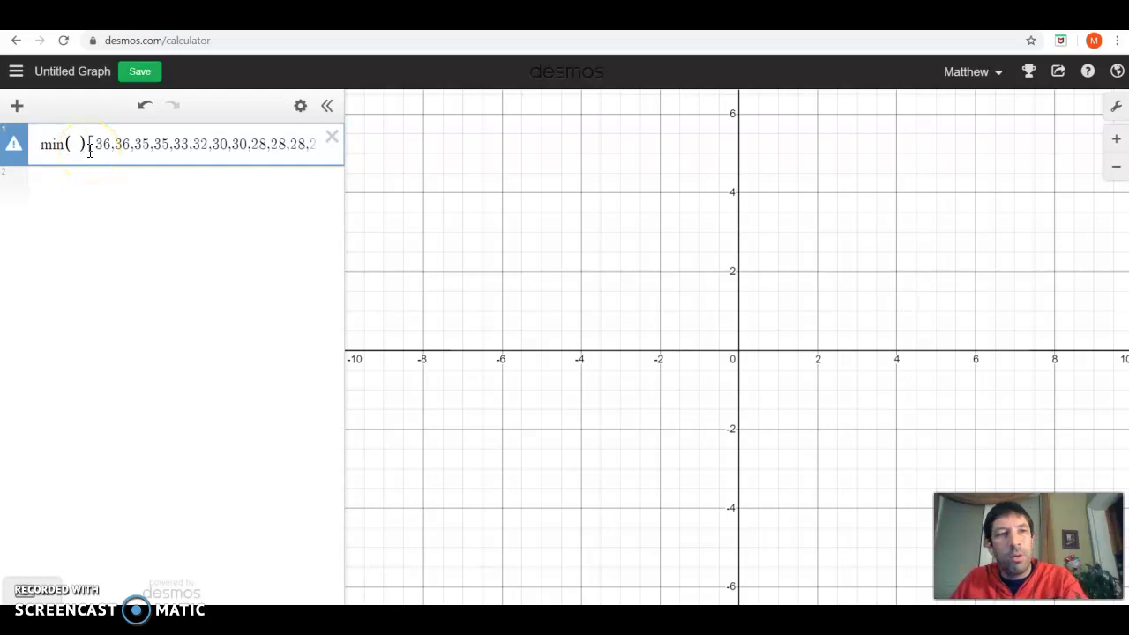
key(BackSpace)
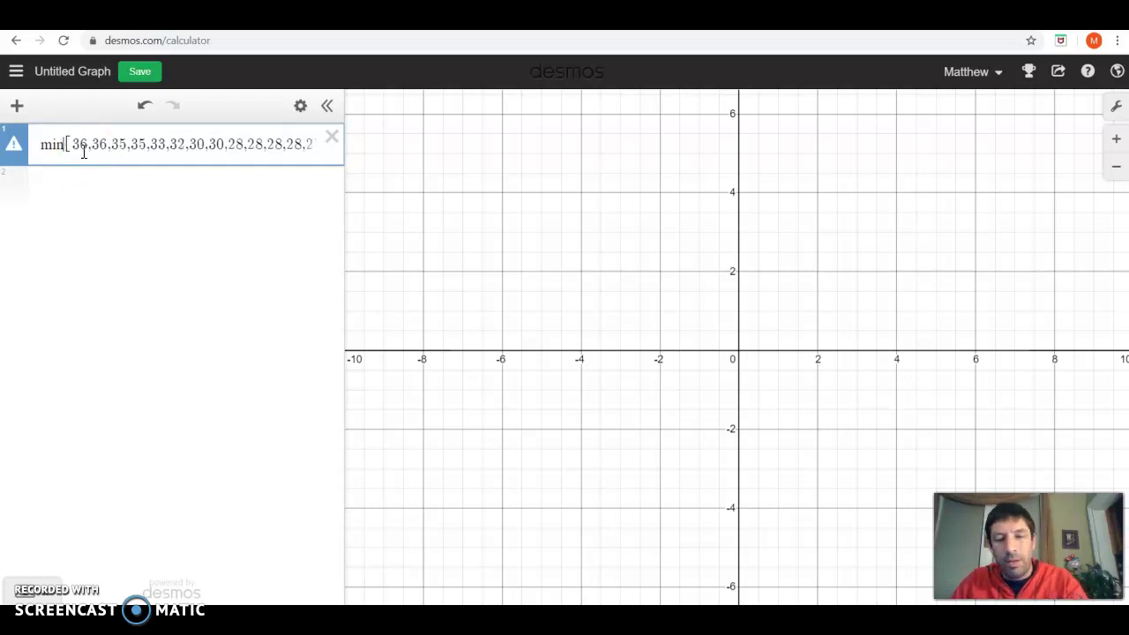
text(()
click(129, 141)
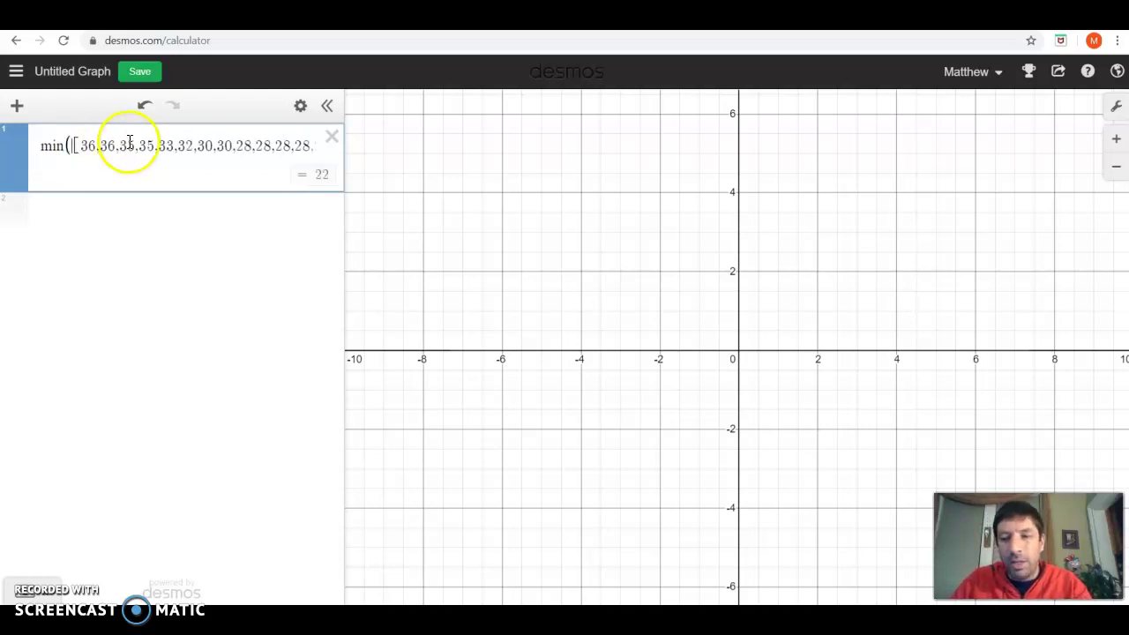
key(End)
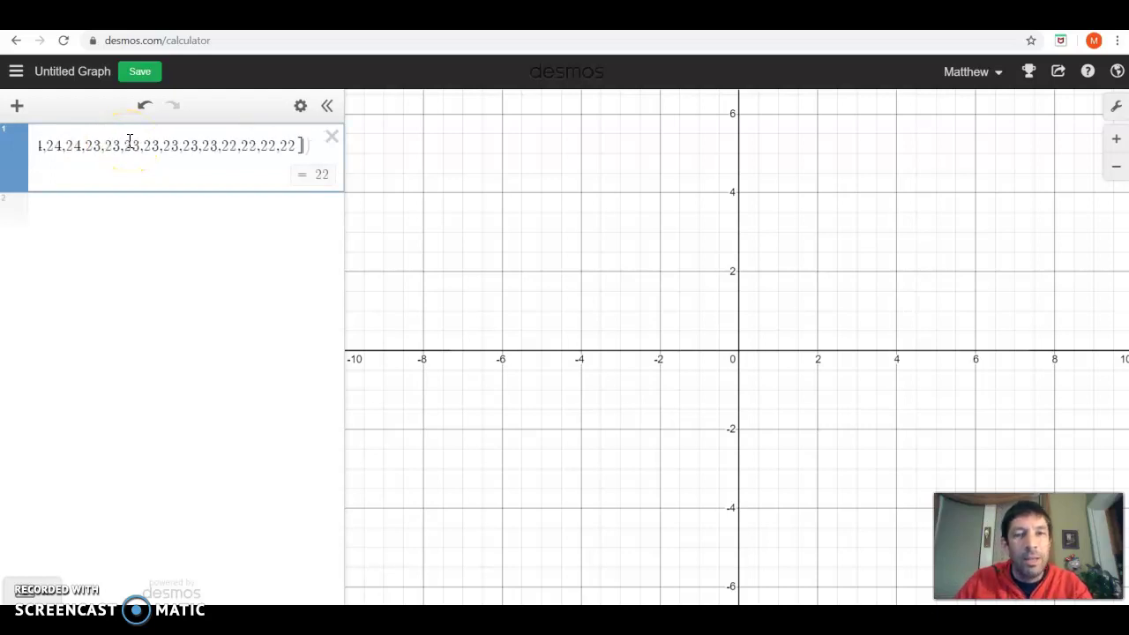
text())
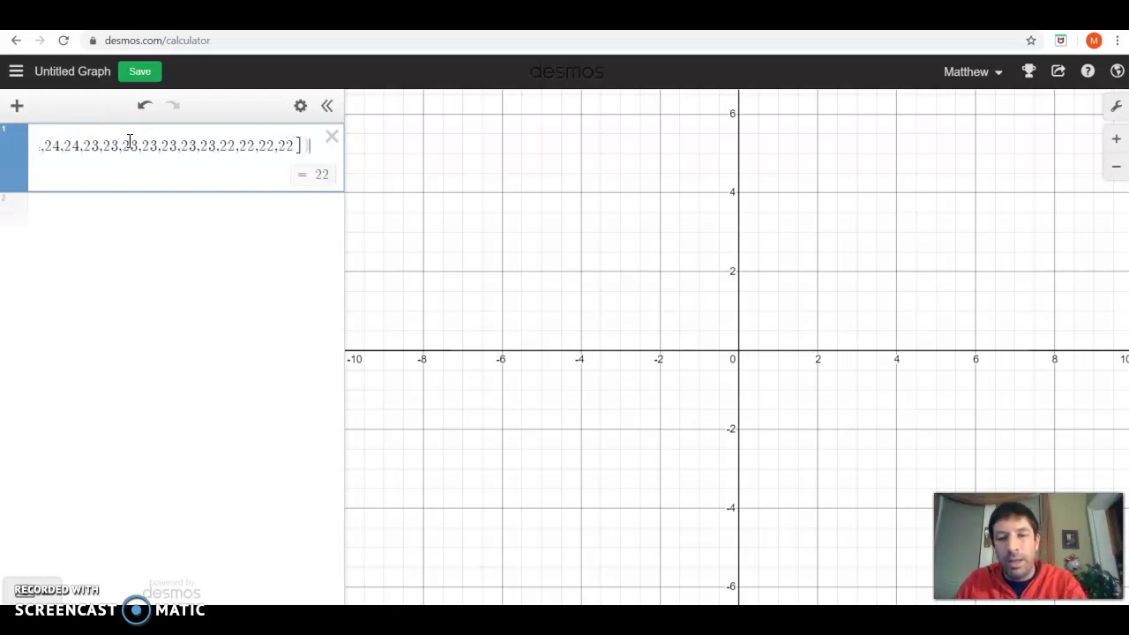
text())
key(Return)
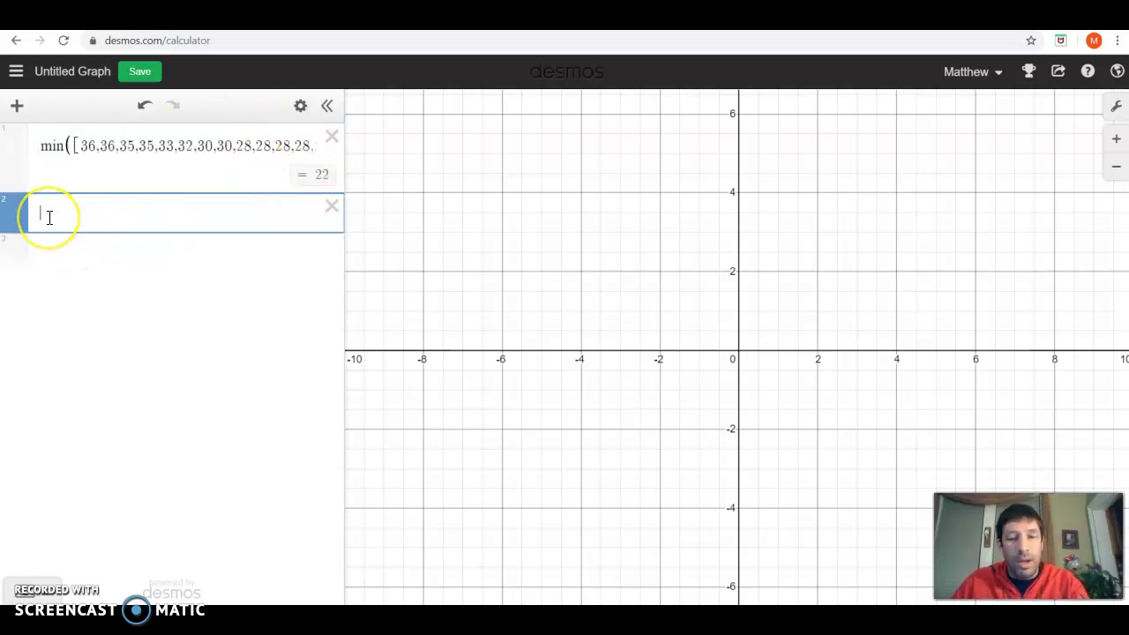
Step: Enter max([age list]) in row 2, evaluating to 36, and add a third line
text(max)
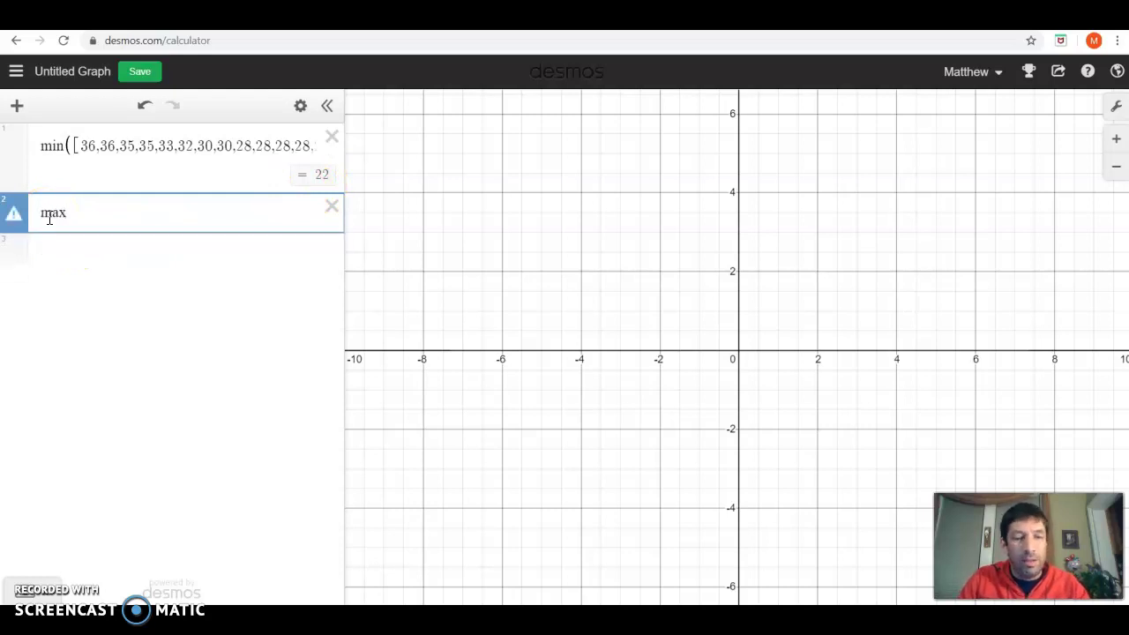
text(()
key(ctrl+v)
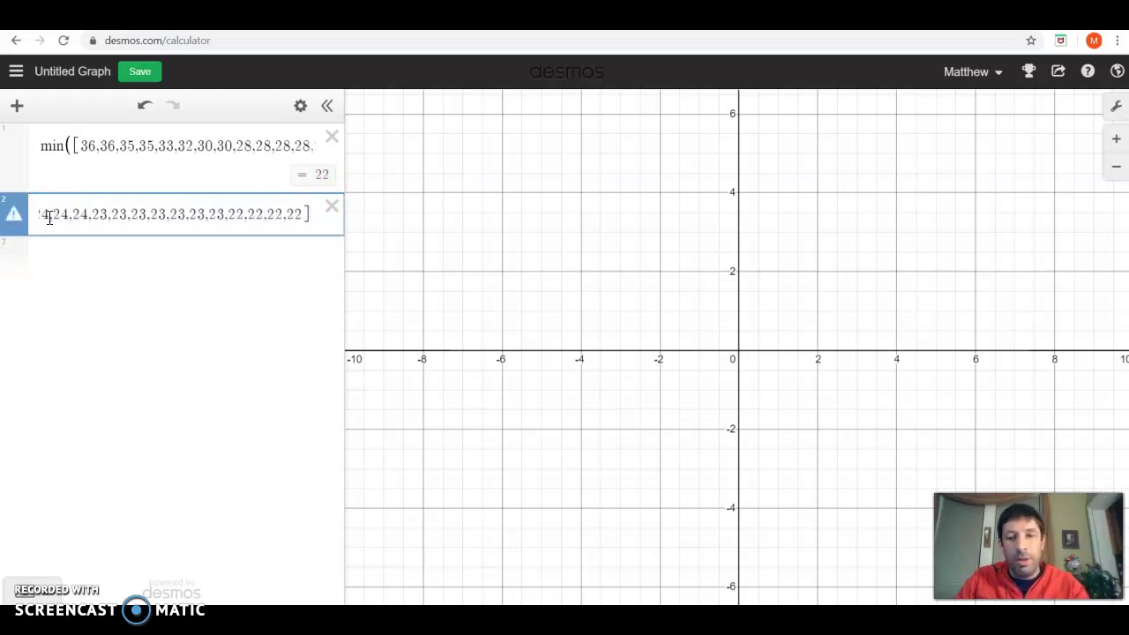
key(Home)
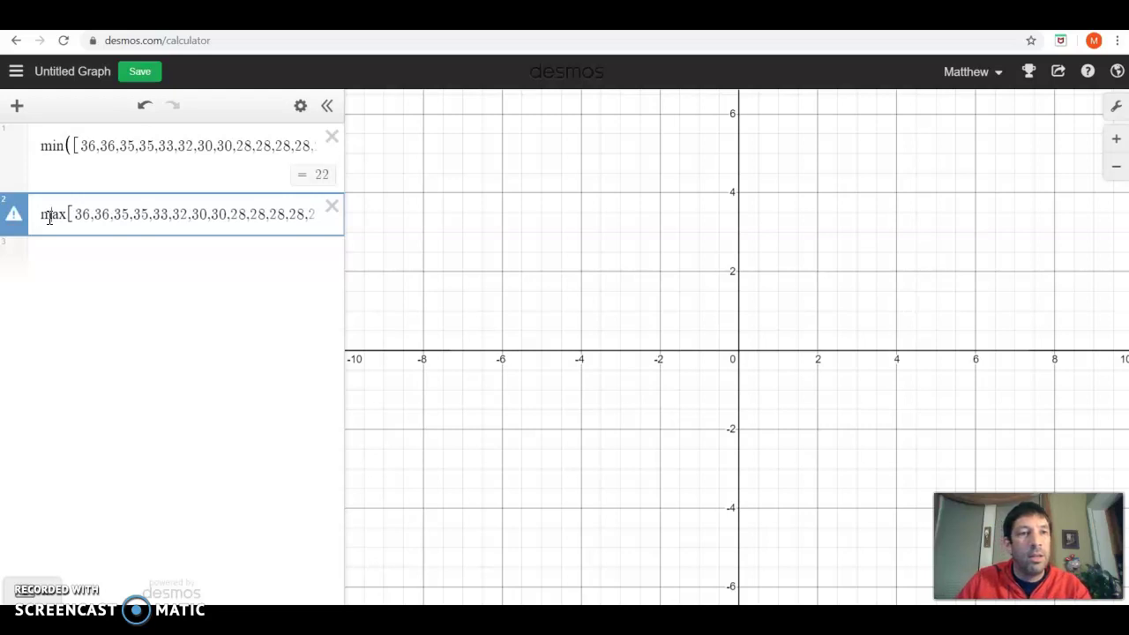
key(Right)
key(Right)
key(Right)
text(()
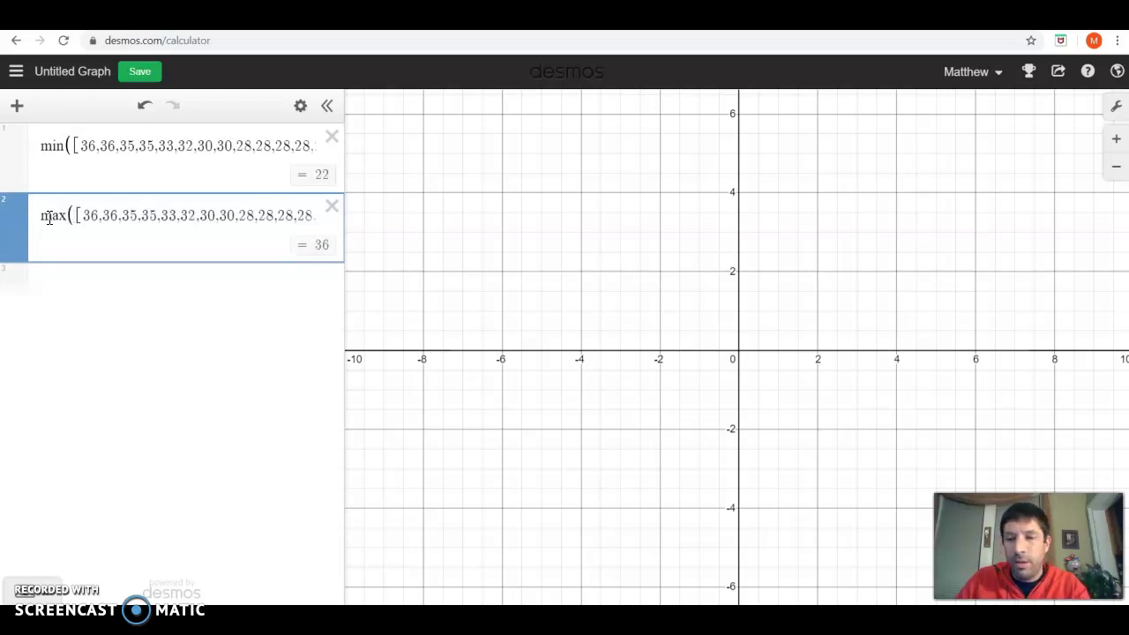
key(End)
text())
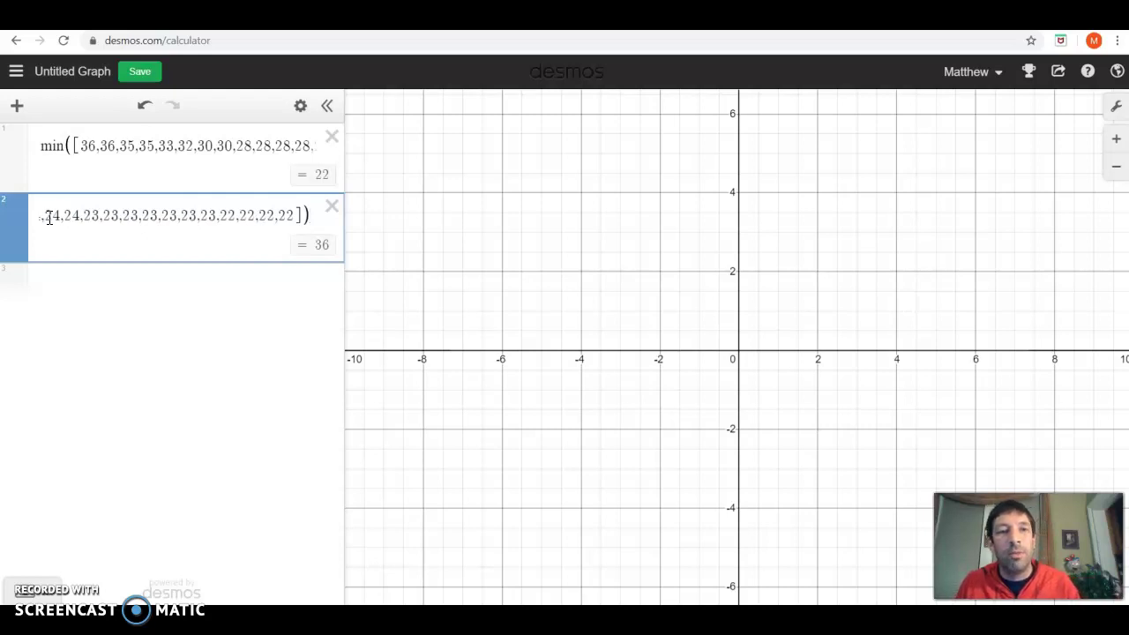
key(Return)
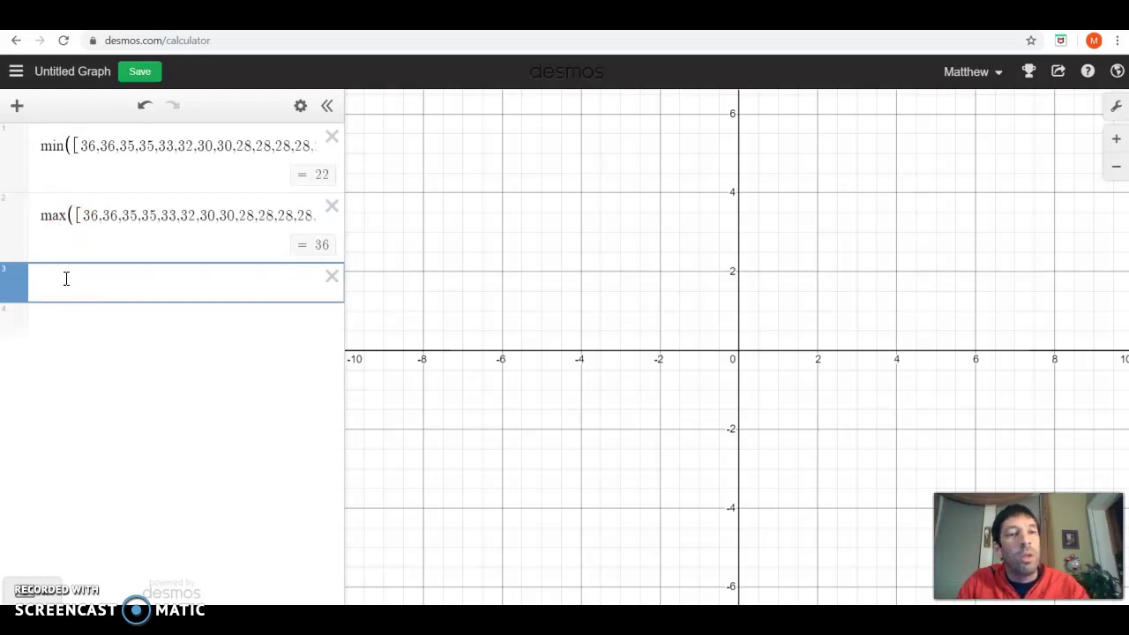
Step: Enter median([age list]) in row 3, evaluating to 25, and add a fourth line
text(median)
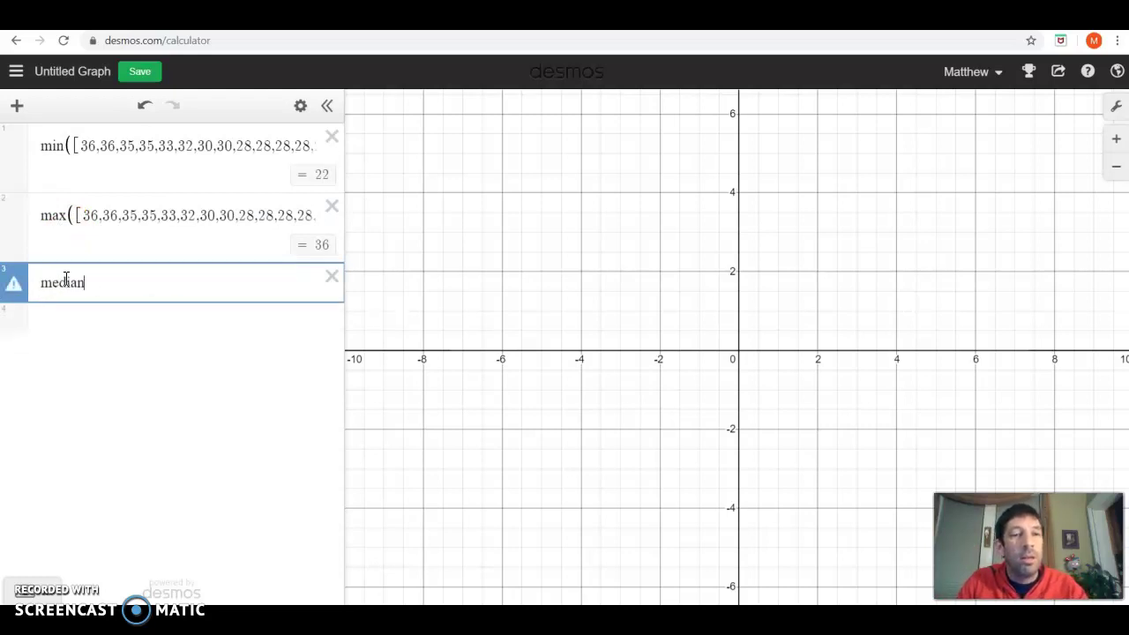
text(()
key(BackSpace)
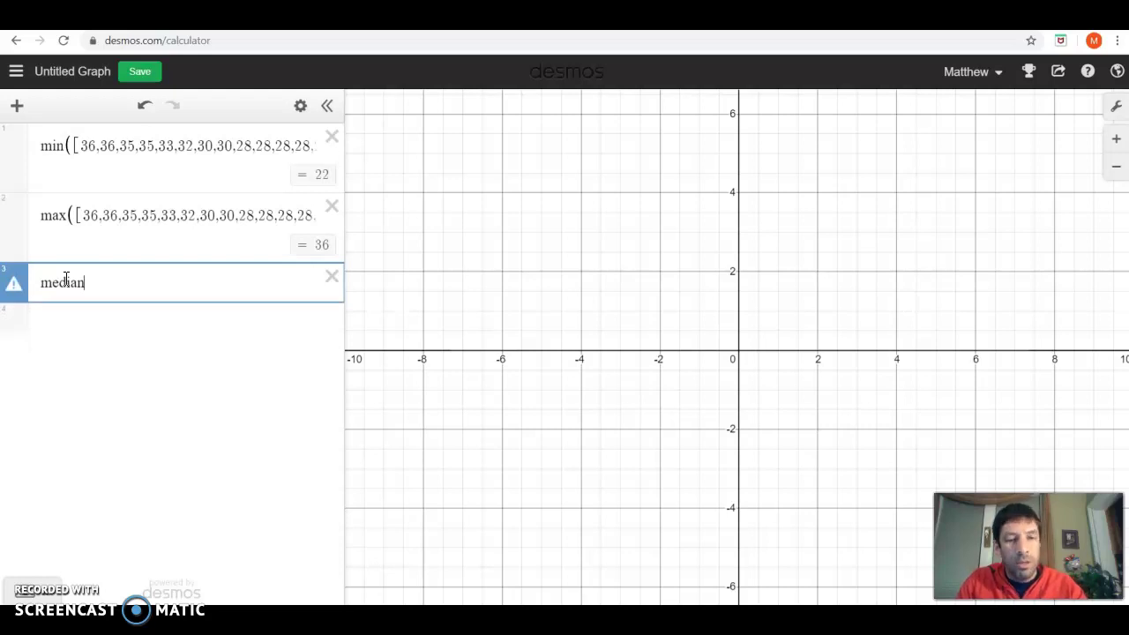
key(ctrl+v)
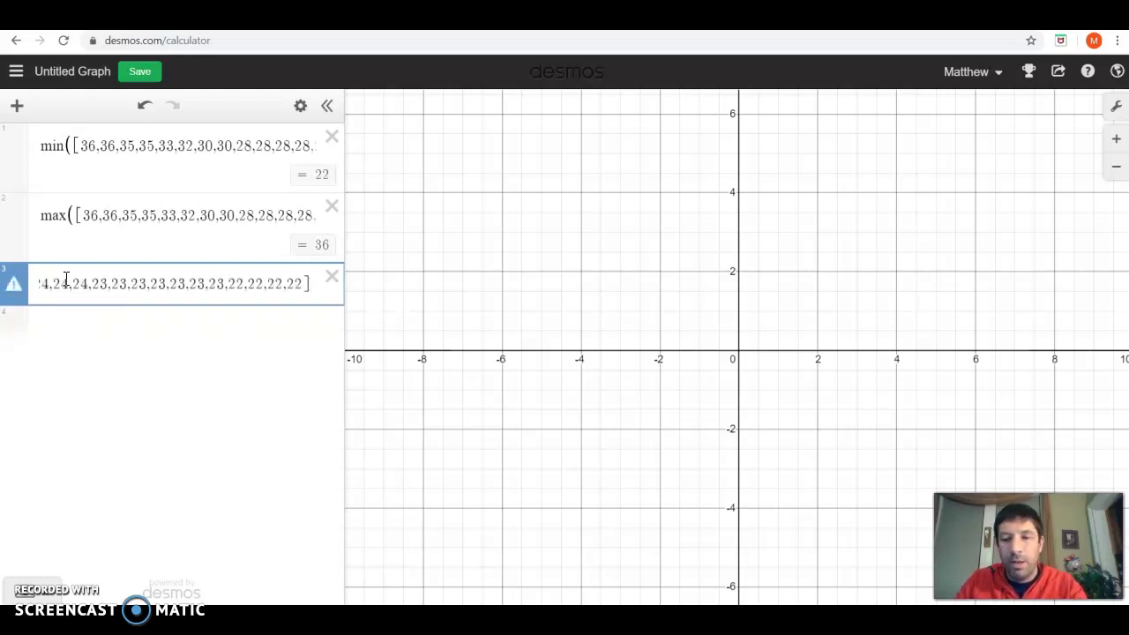
key(Home)
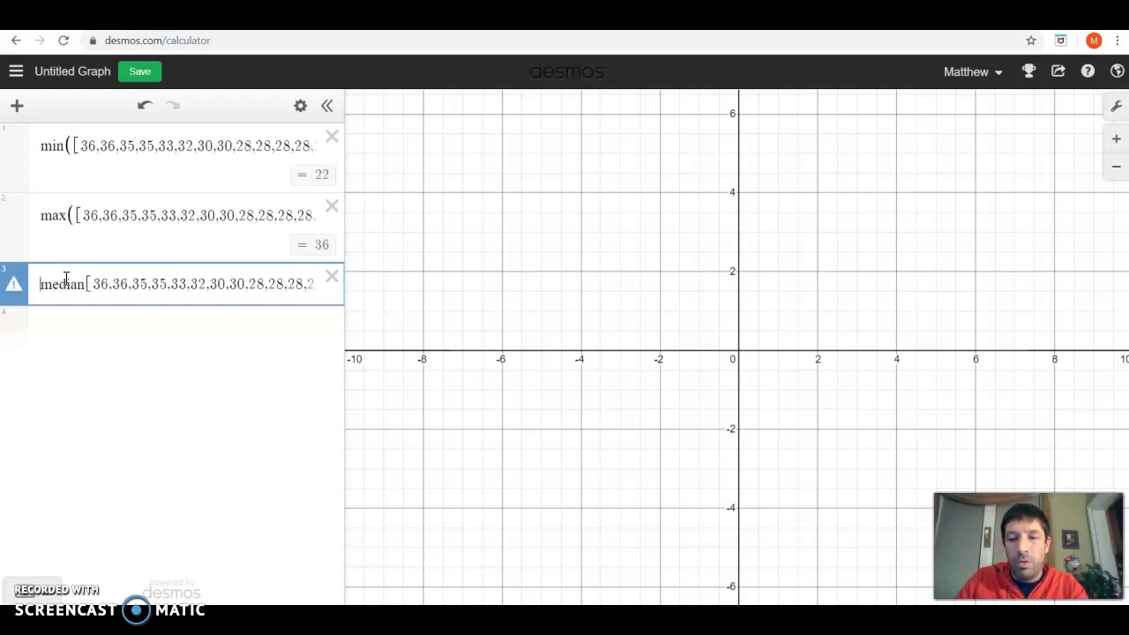
click(85, 286)
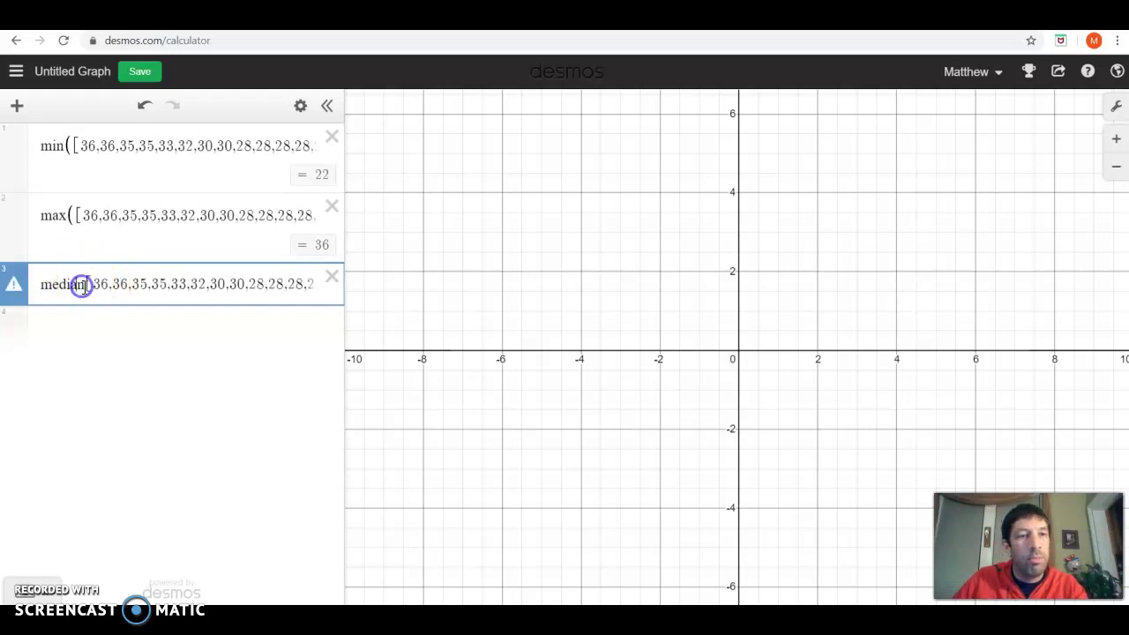
text(()
key(End)
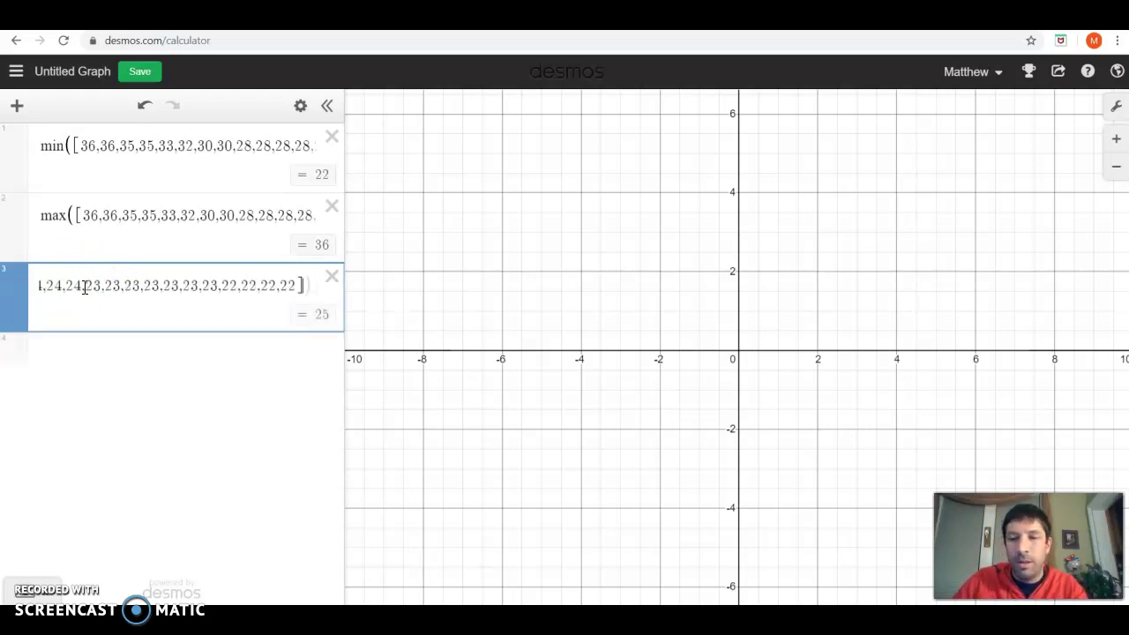
text())
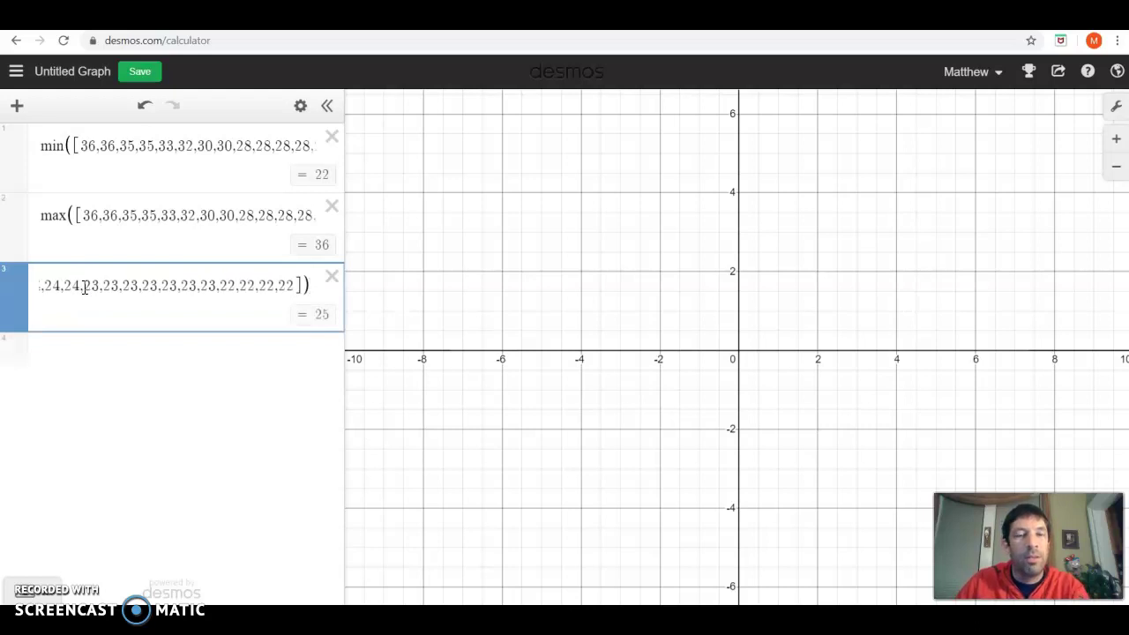
key(Return)
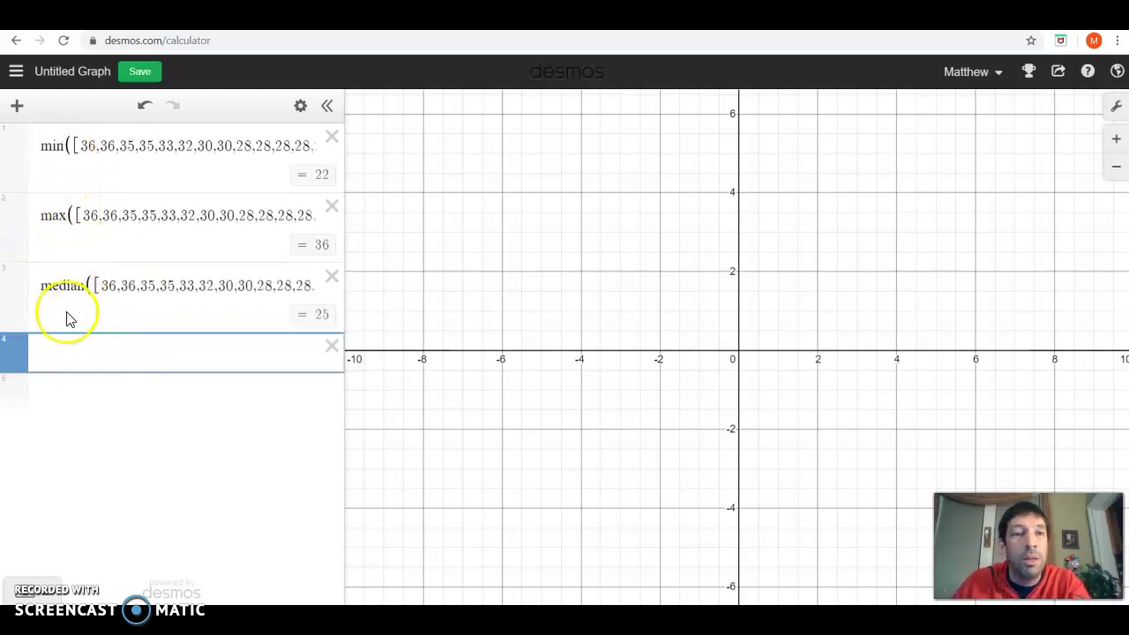
Step: Enter quartile([age list],1) in row 4 for a first quartile of 24, then add a line
click(73, 348)
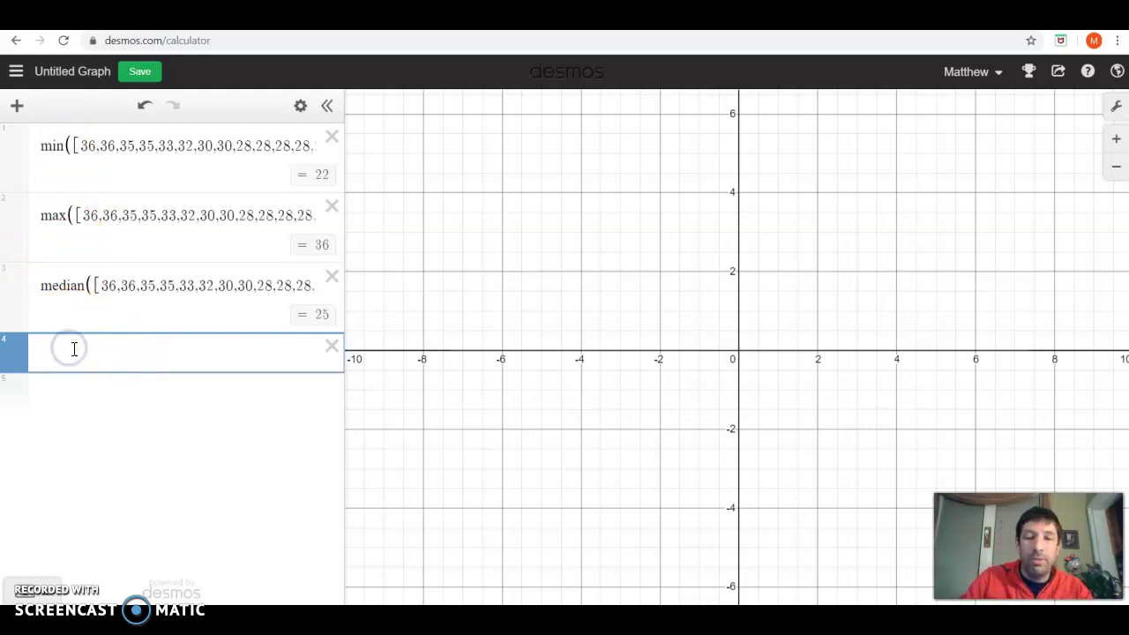
text(quartile)
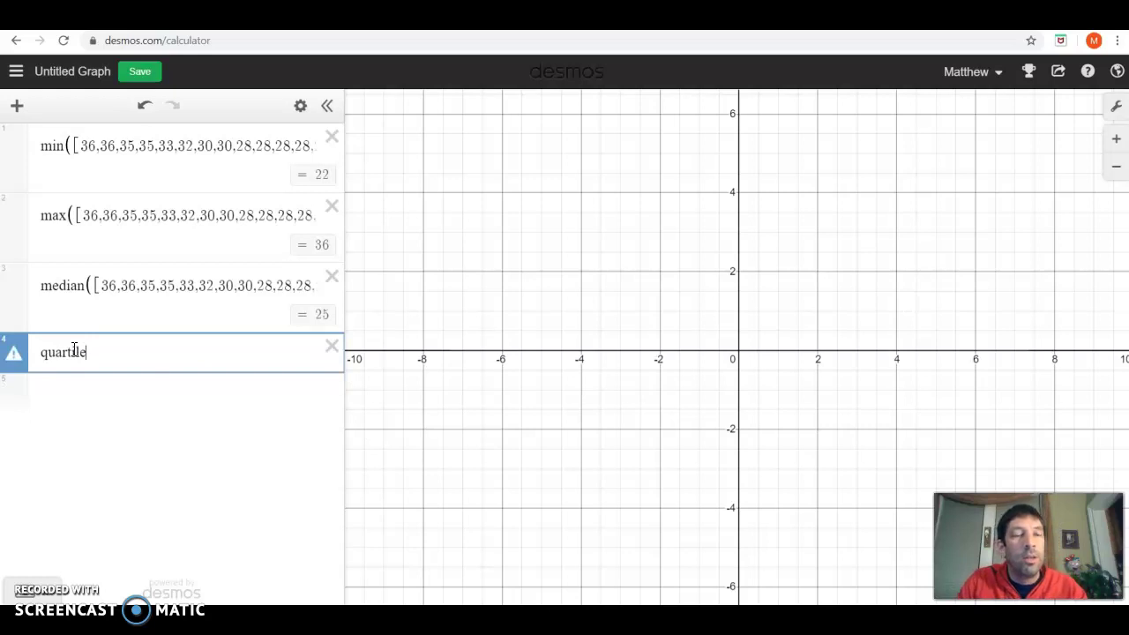
text(()
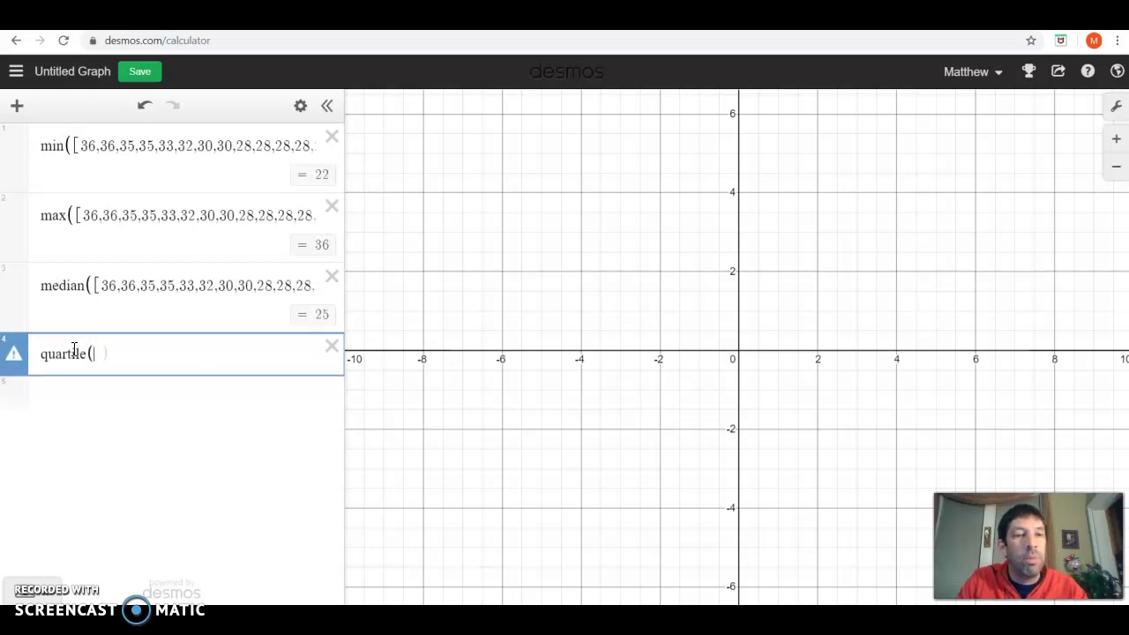
key(BackSpace)
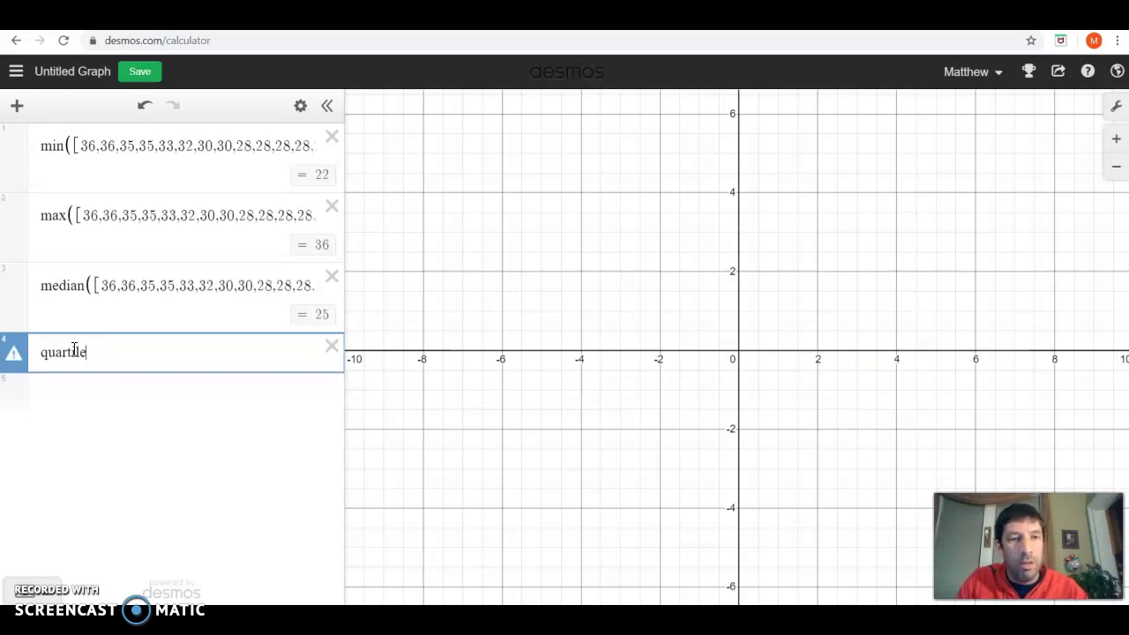
key(ctrl+v)
key(Home)
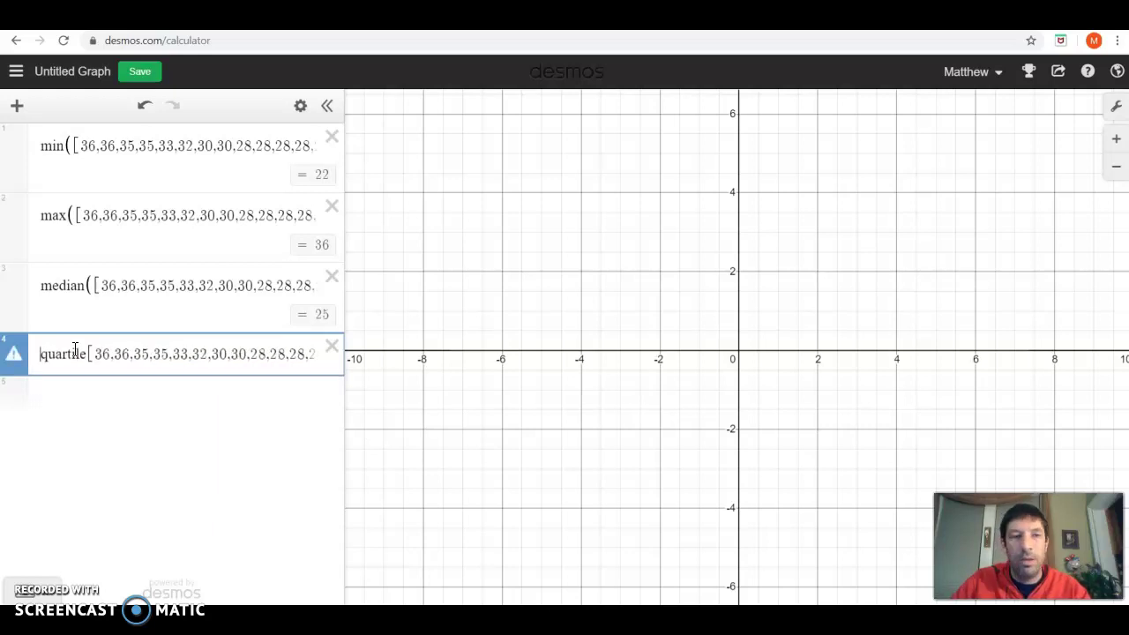
click(86, 353)
text(()
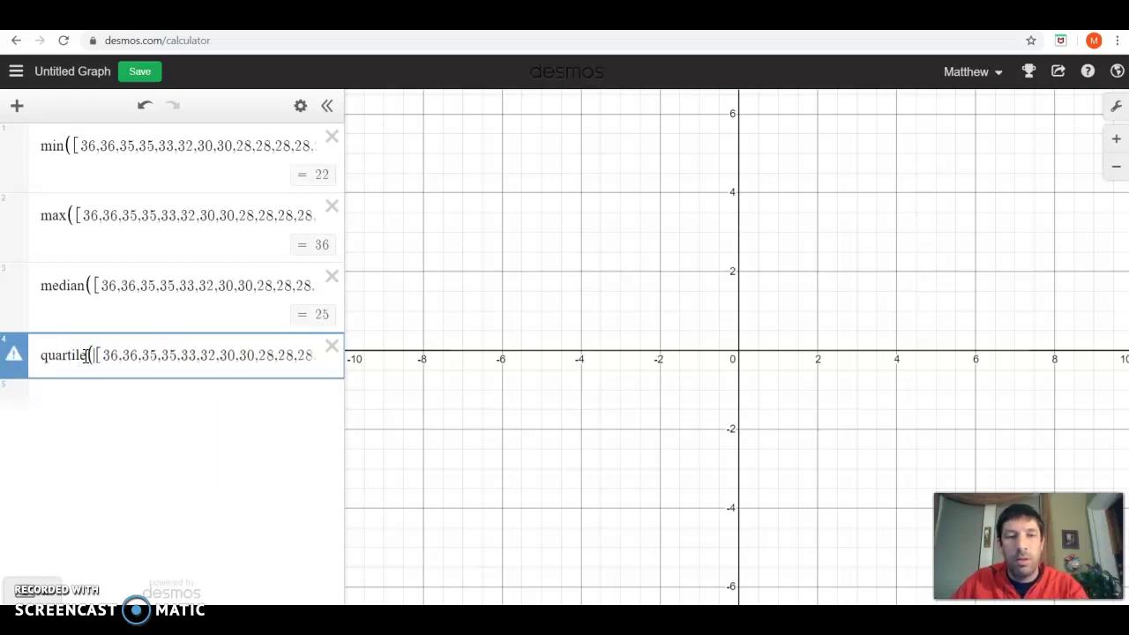
key(End)
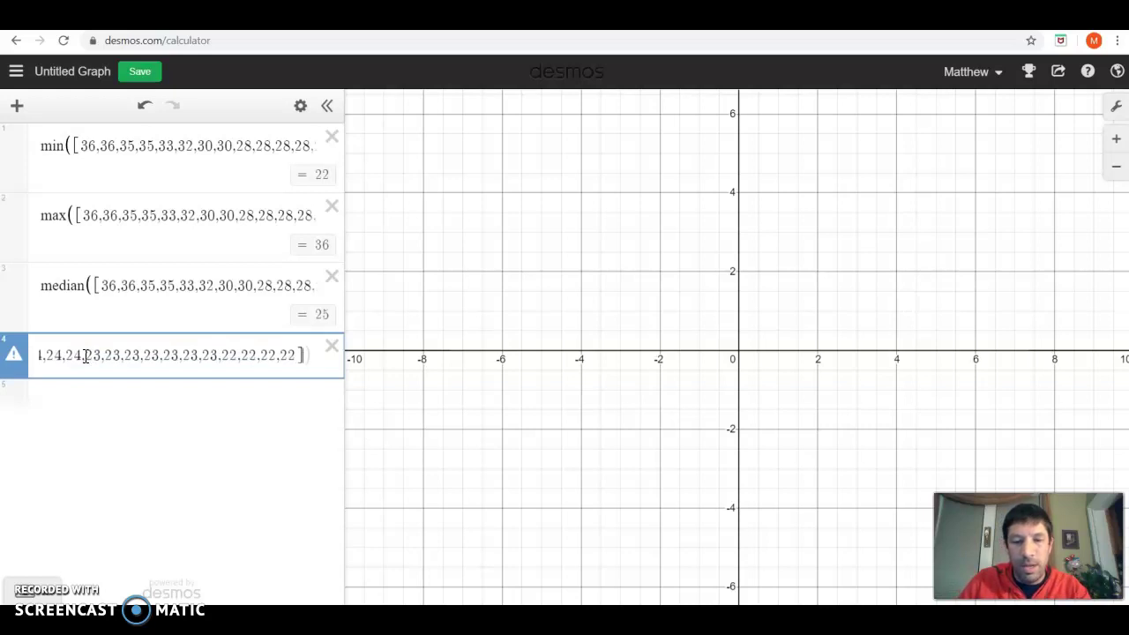
text(,)
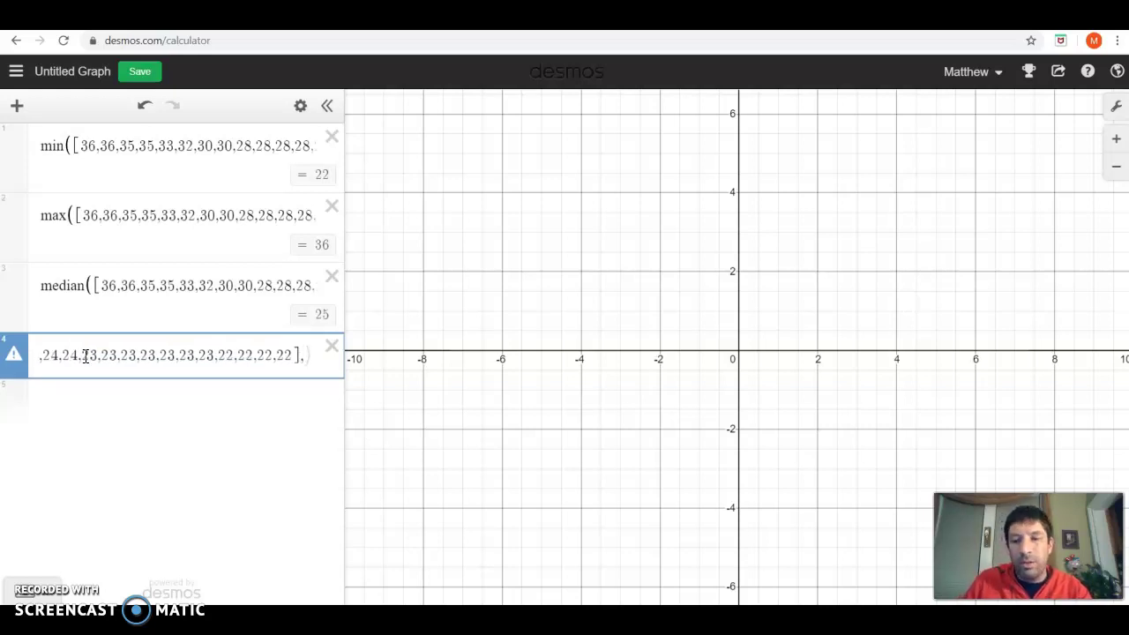
text(1)
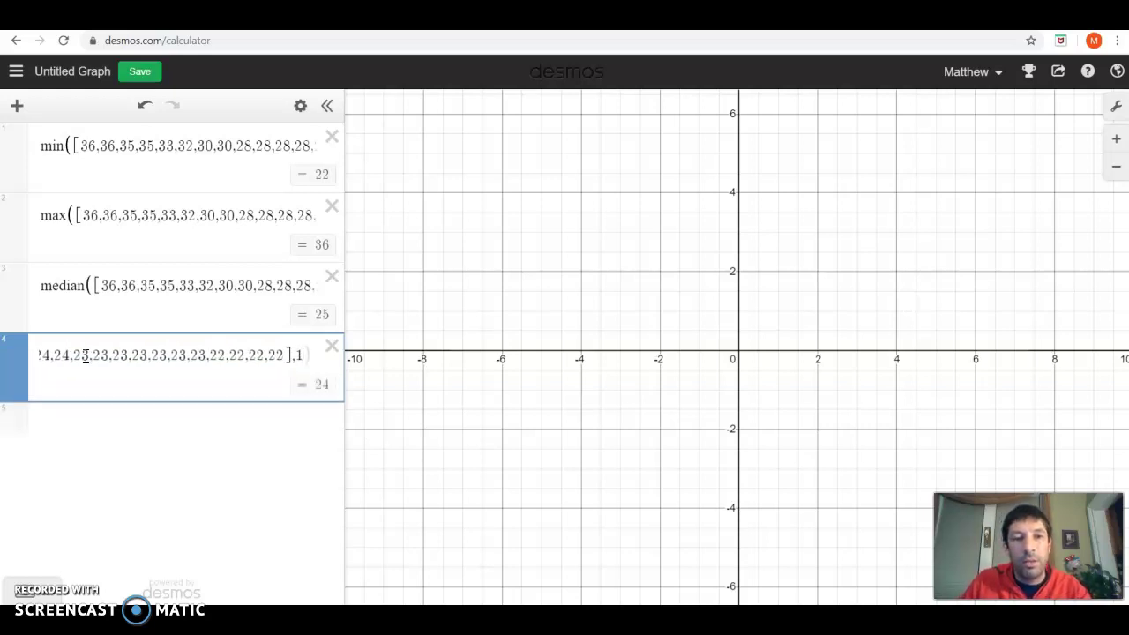
text())
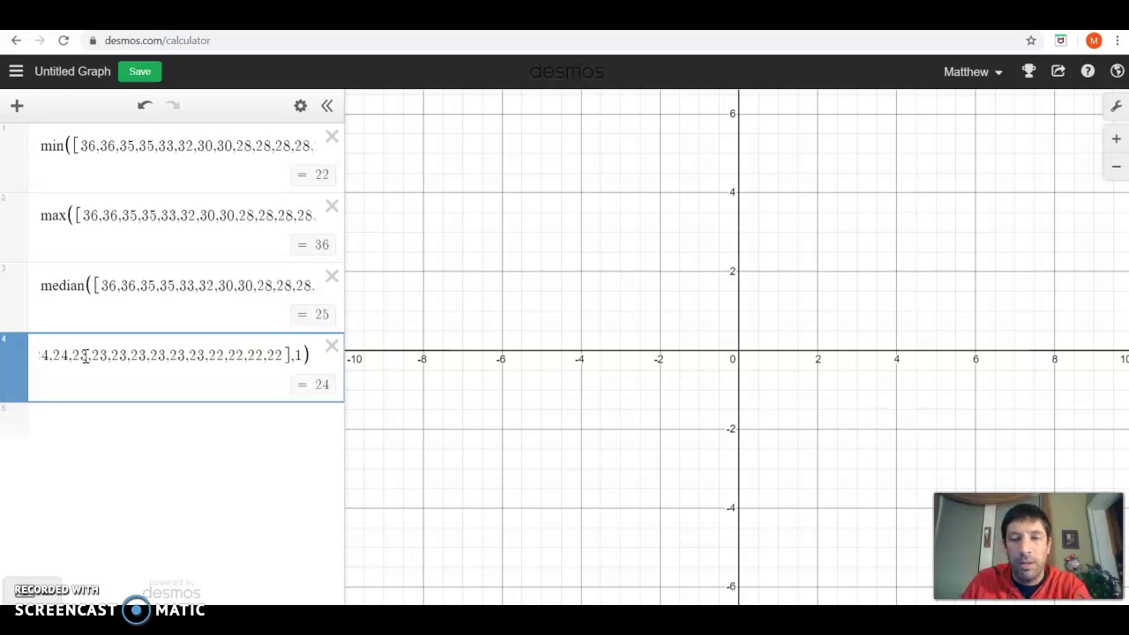
key(Return)
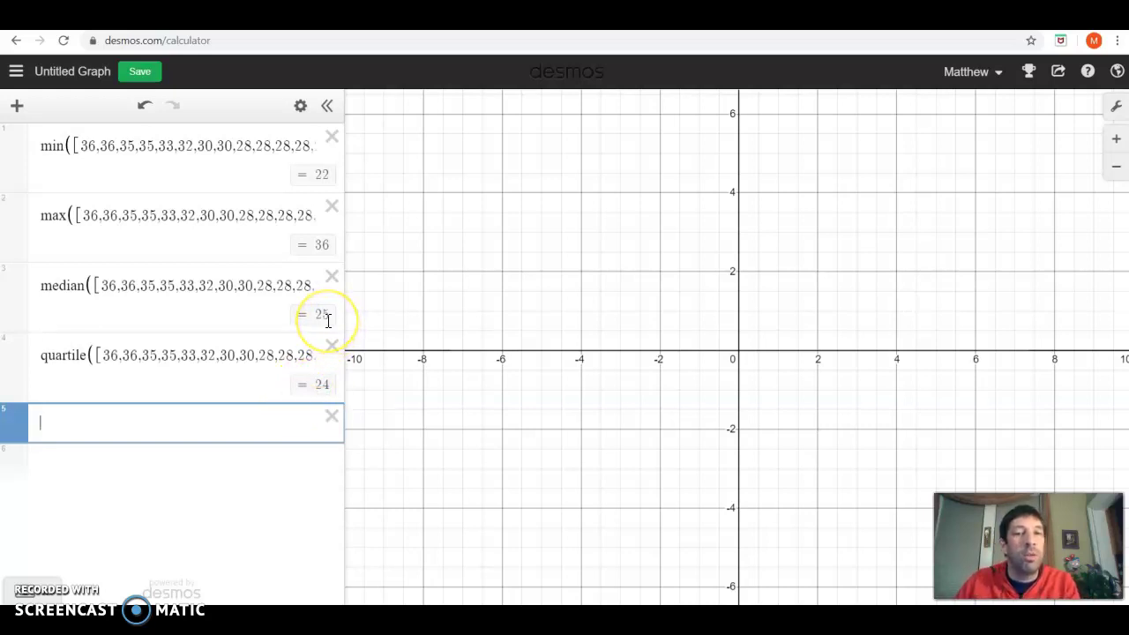
Step: Enter quartile([age list],3) in row 5 for a third quartile of 27, then add a line
click(57, 421)
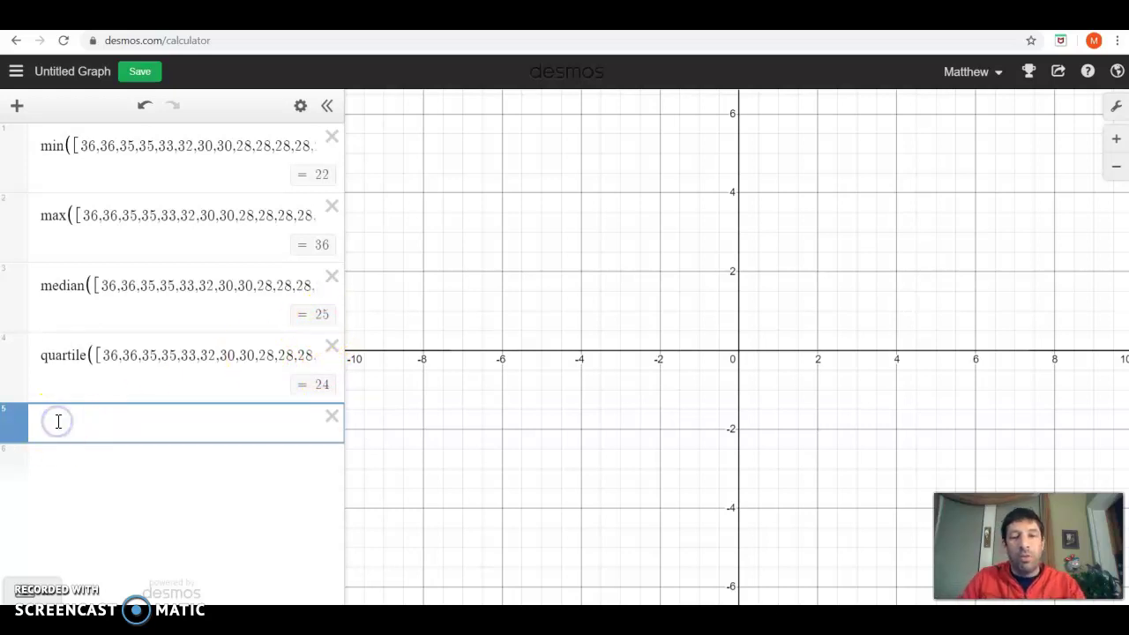
text(quartile)
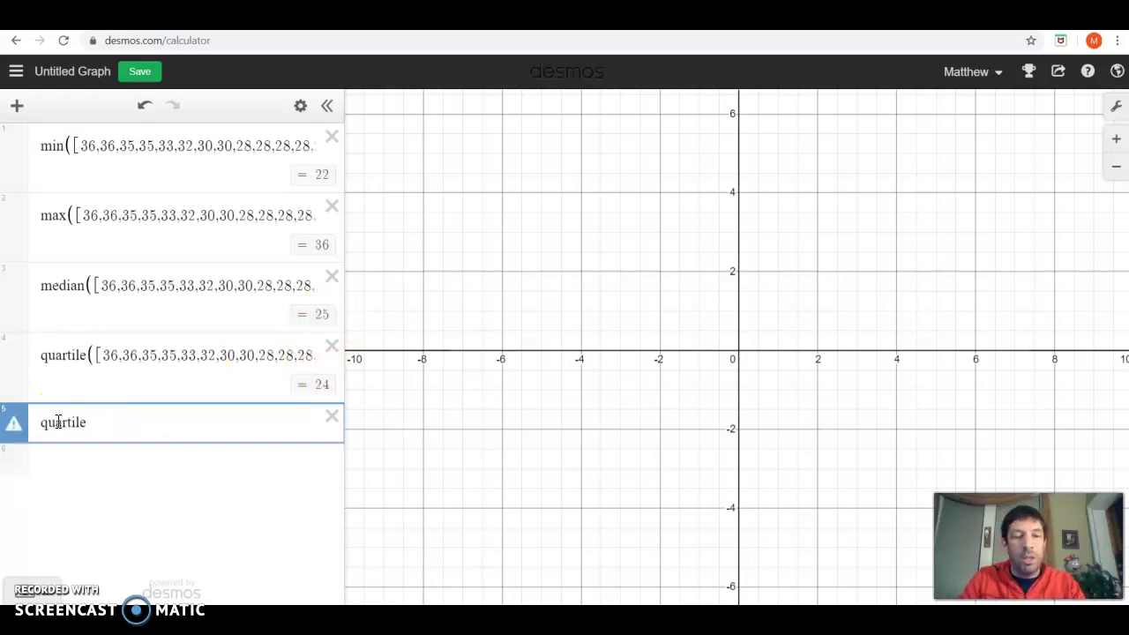
key(ctrl+v)
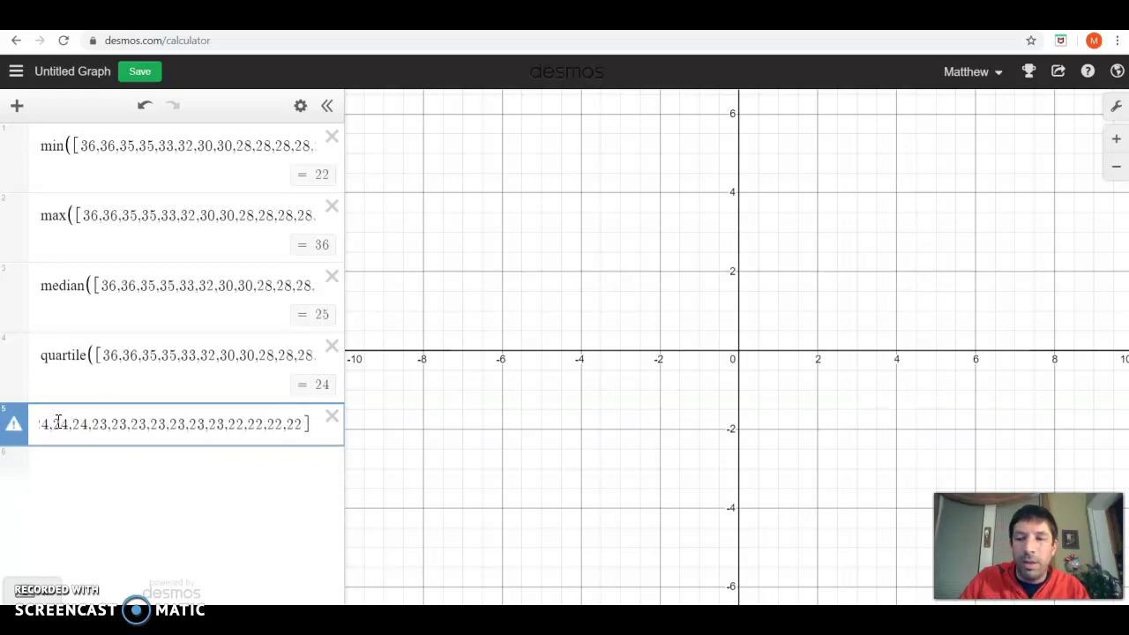
key(Home)
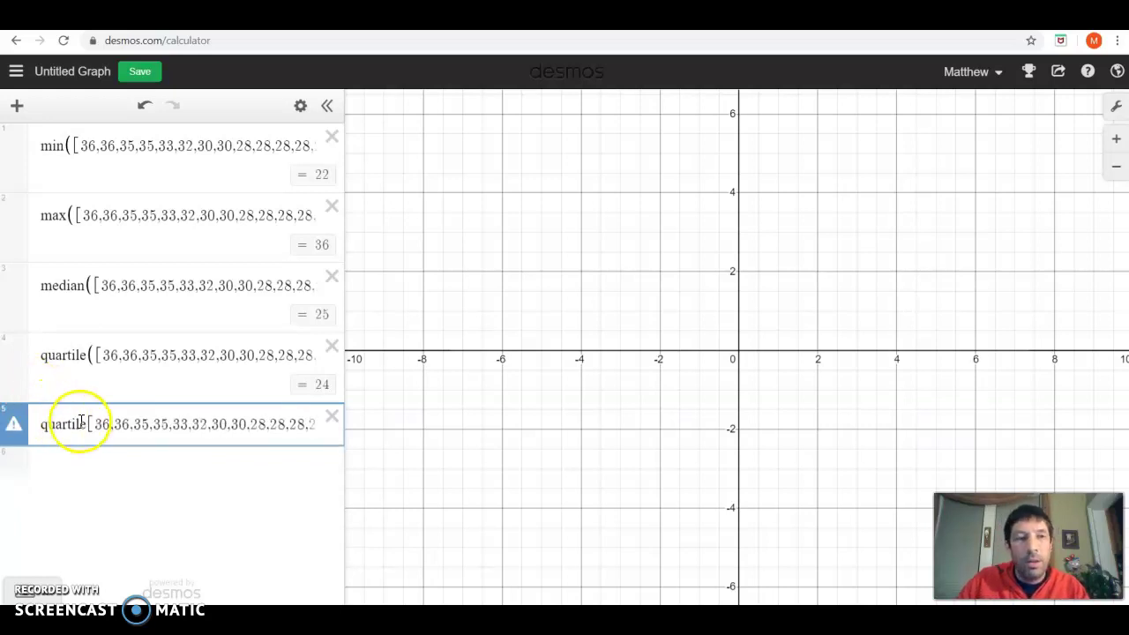
click(87, 423)
text(()
key(End)
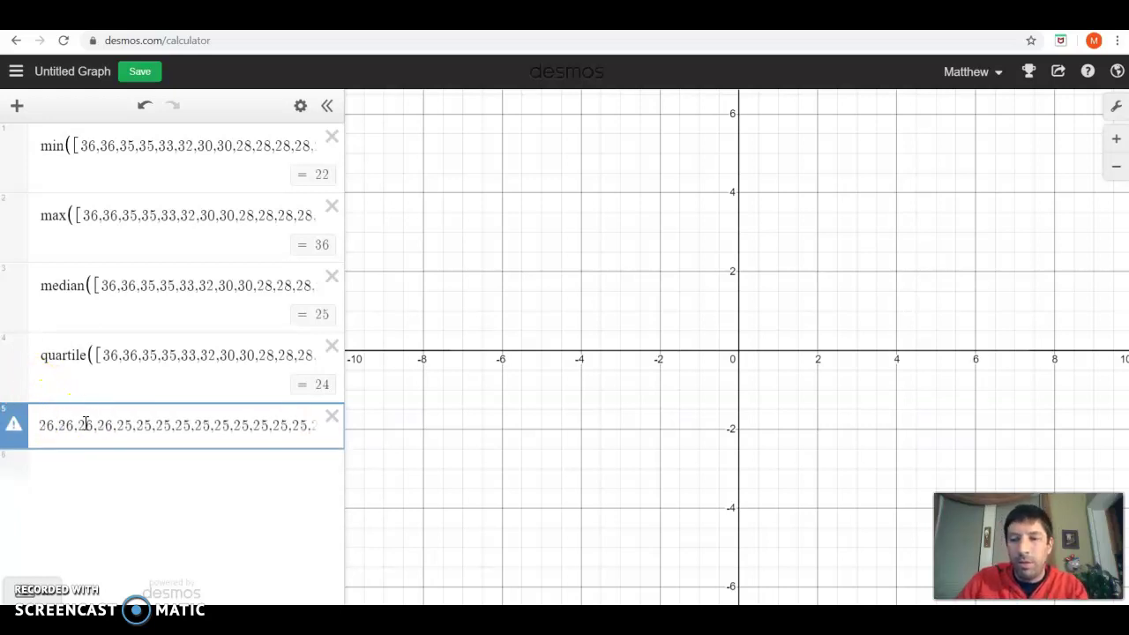
text(,)
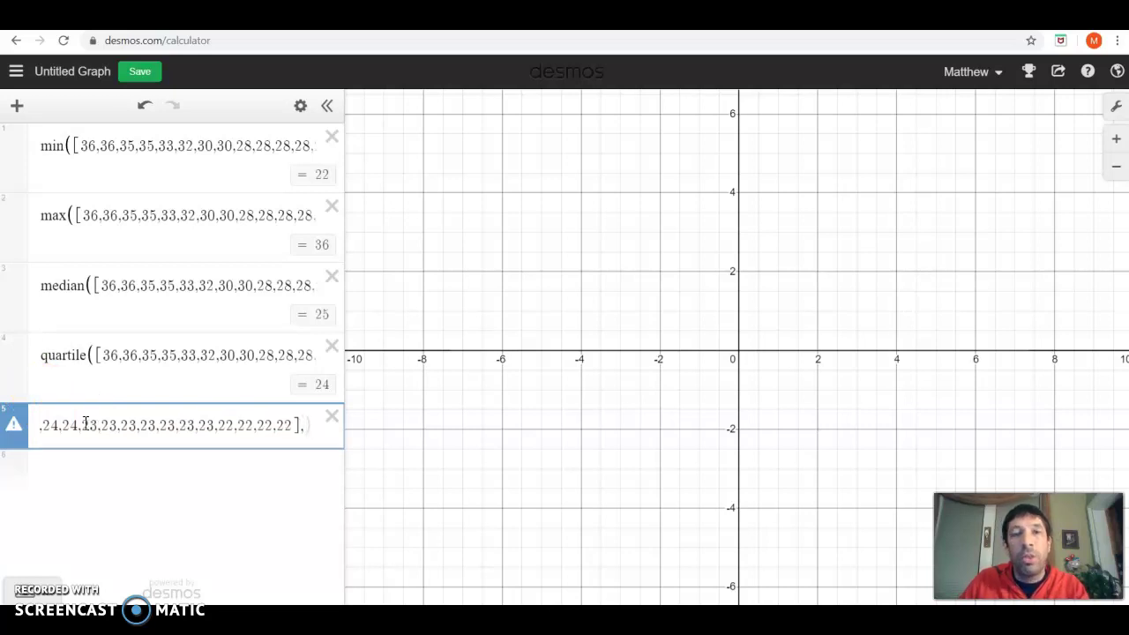
text(3)
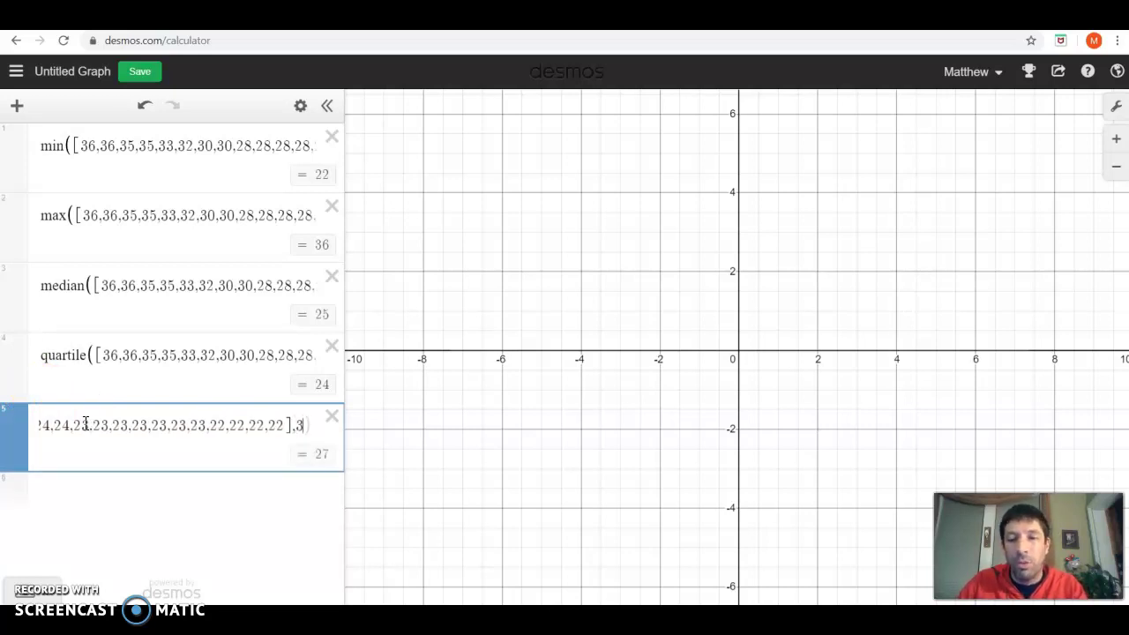
text())
key(Return)
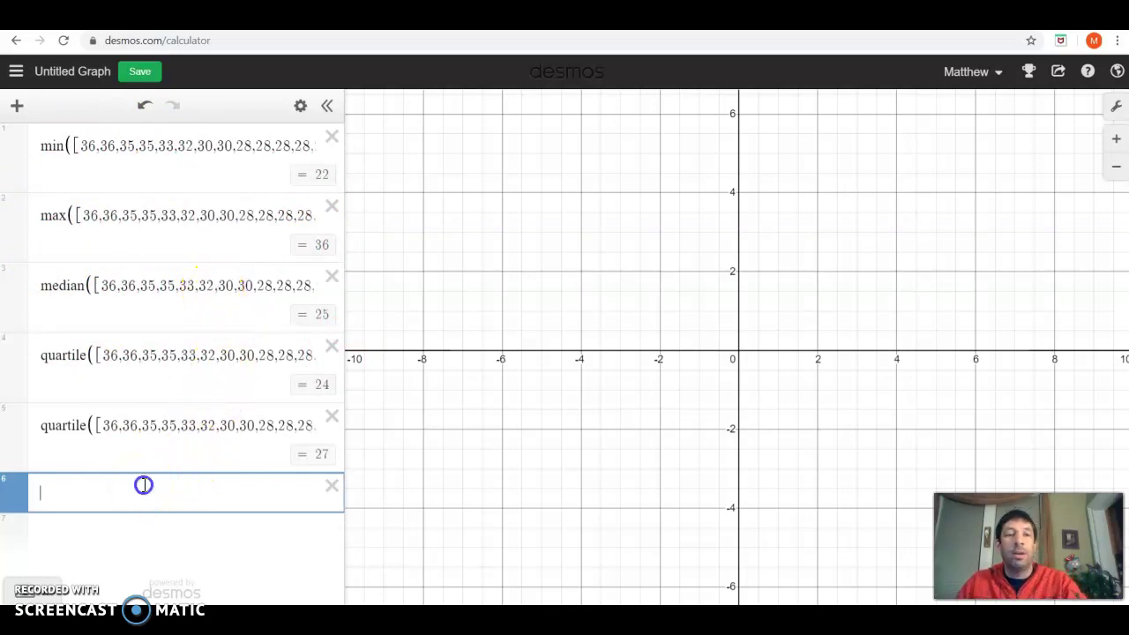
Step: Enter boxplot([age list]) in row 6 and add a seventh empty row
text(boxplot)
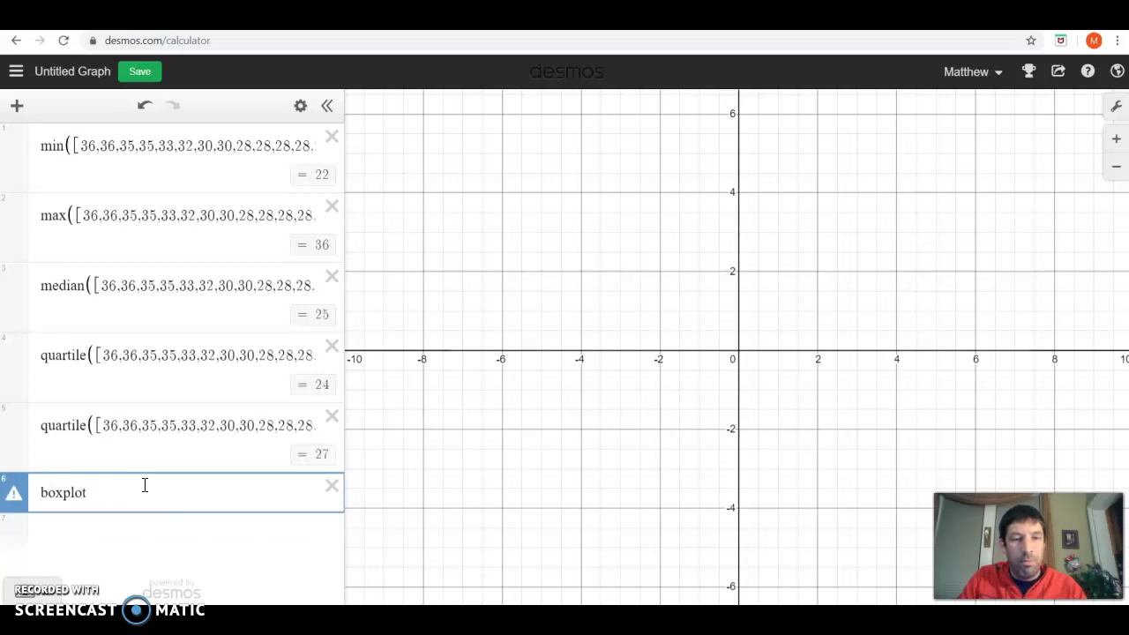
key(ctrl+v)
key(Home)
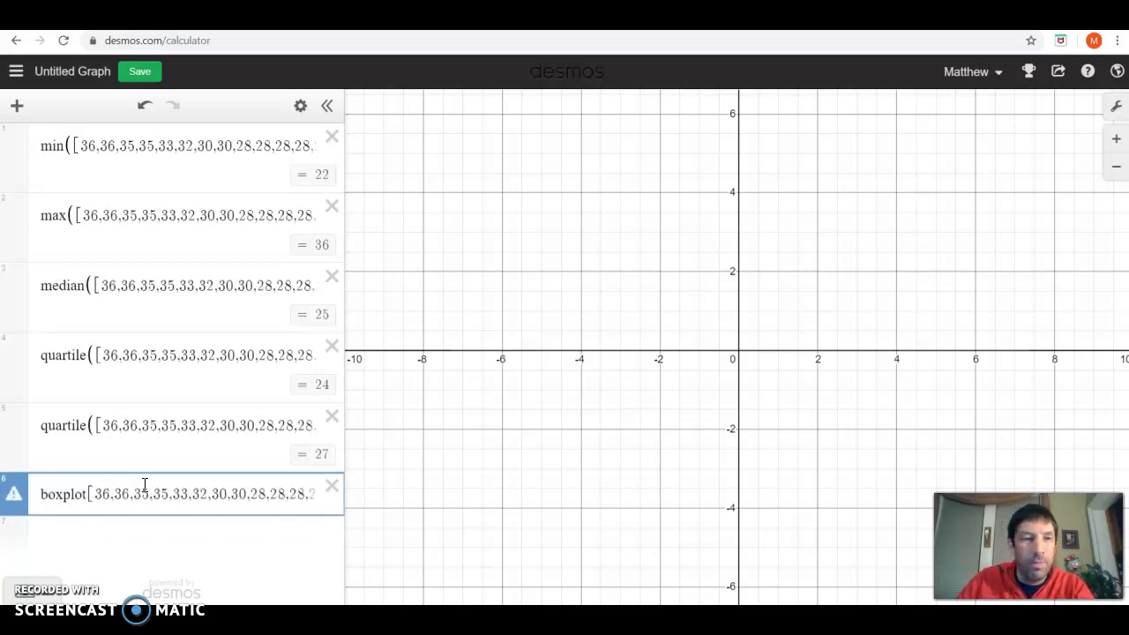
click(83, 497)
text(()
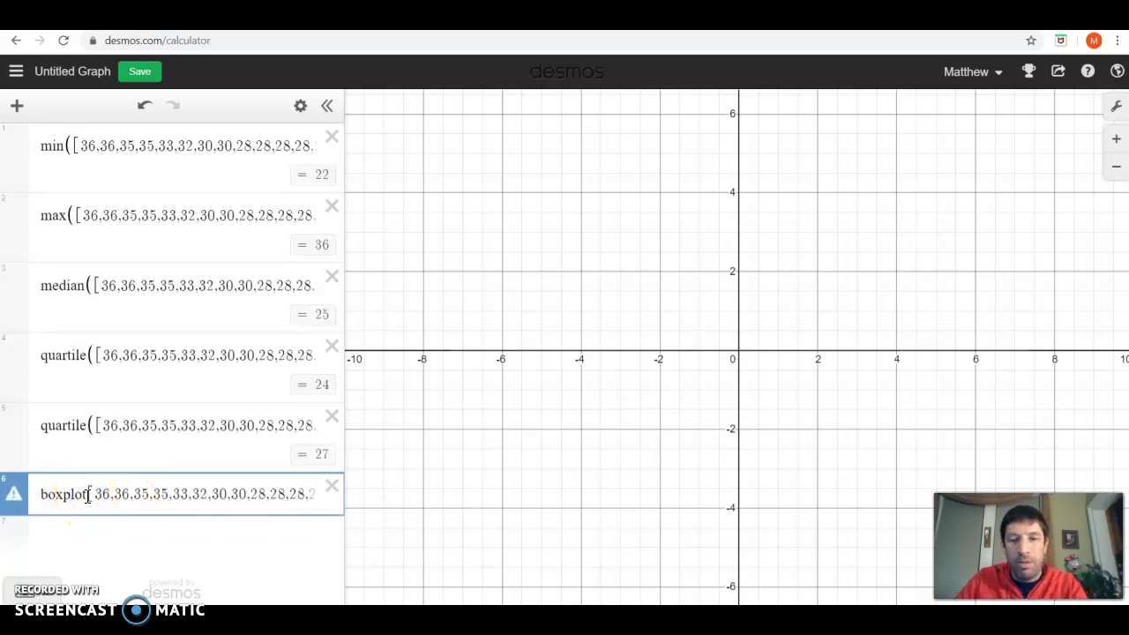
key(End)
text())
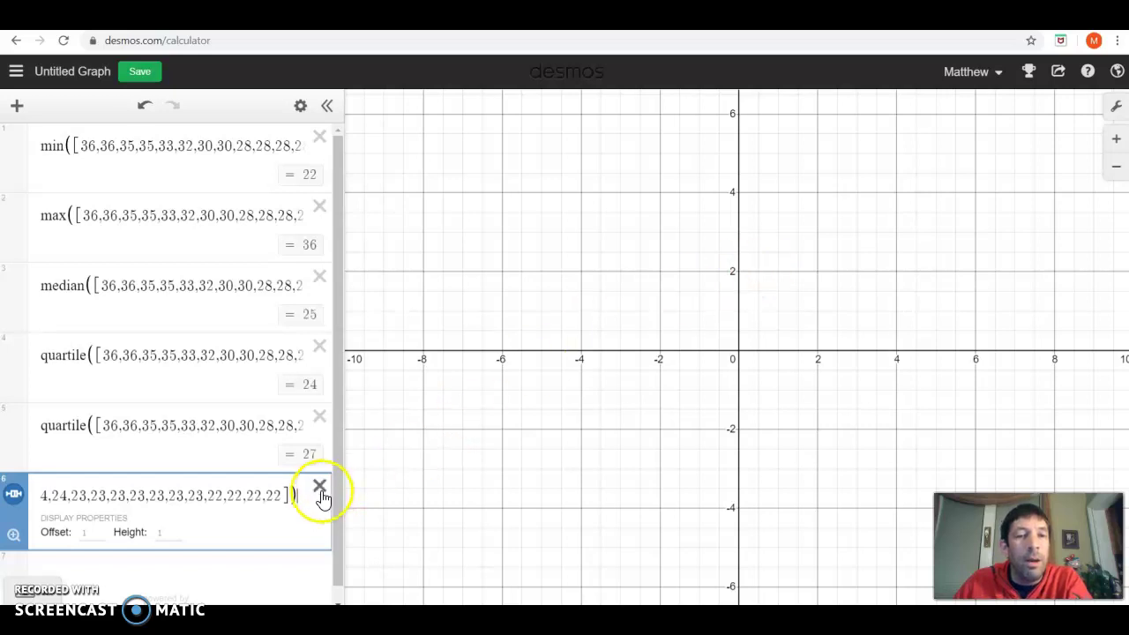
key(Return)
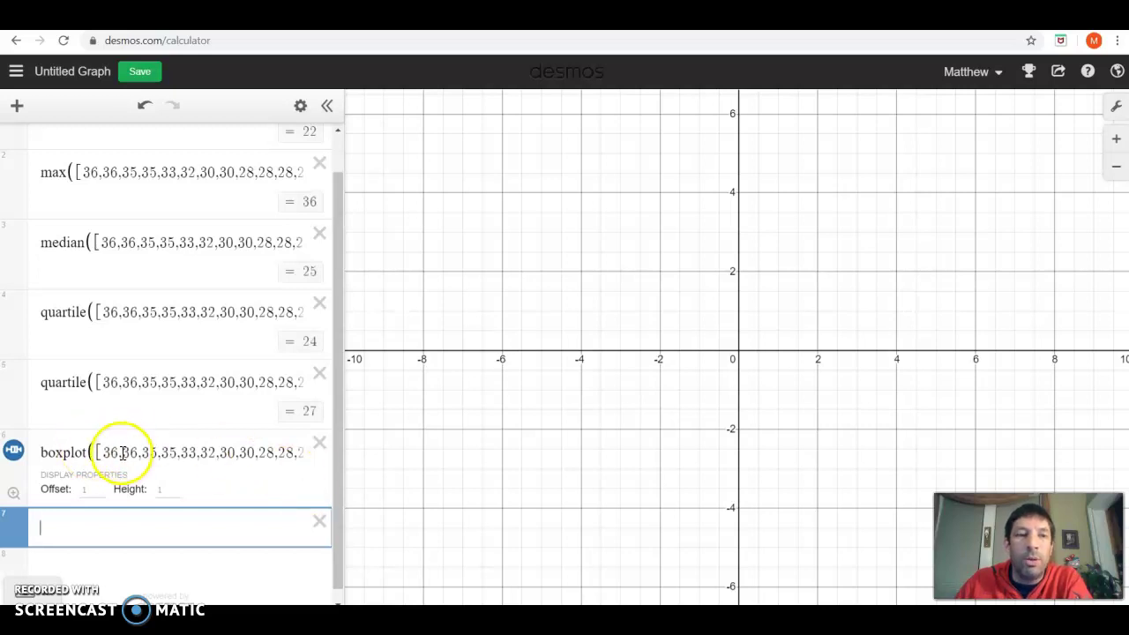
Step: In graph settings, set the x-axis minimum to 20 and the maximum to 40
click(1116, 108)
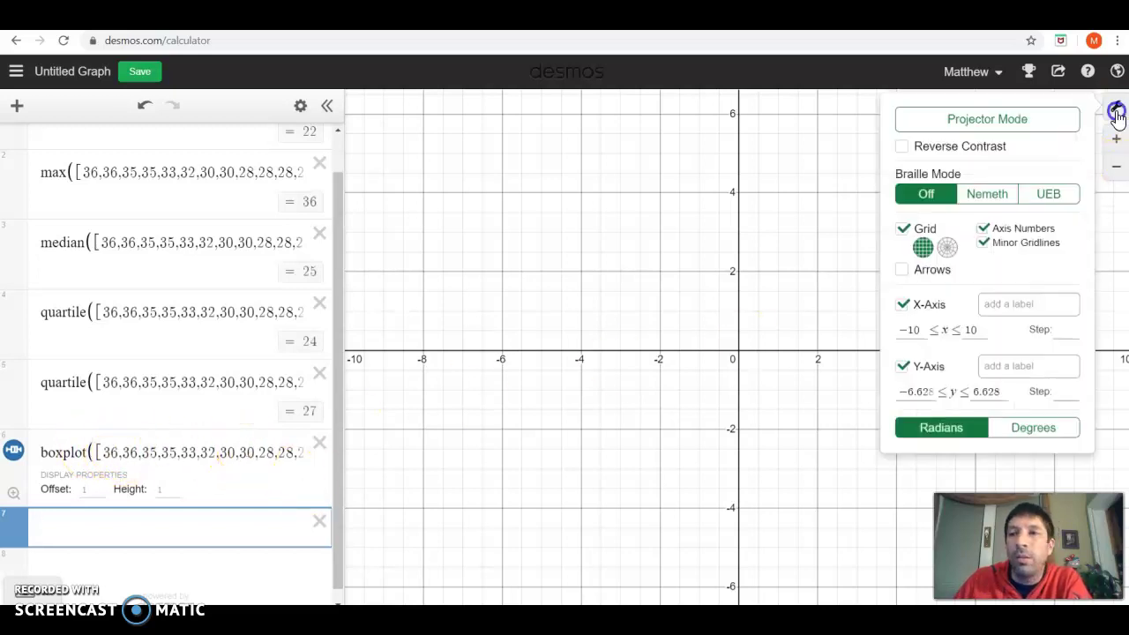
click(921, 328)
double_click(921, 328)
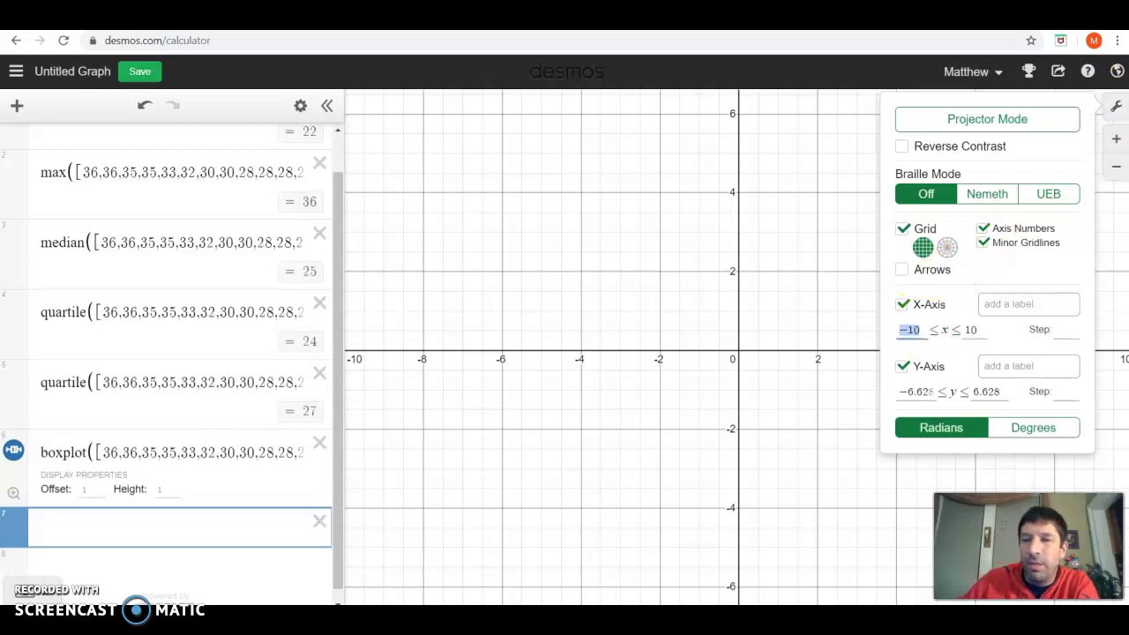
text(20)
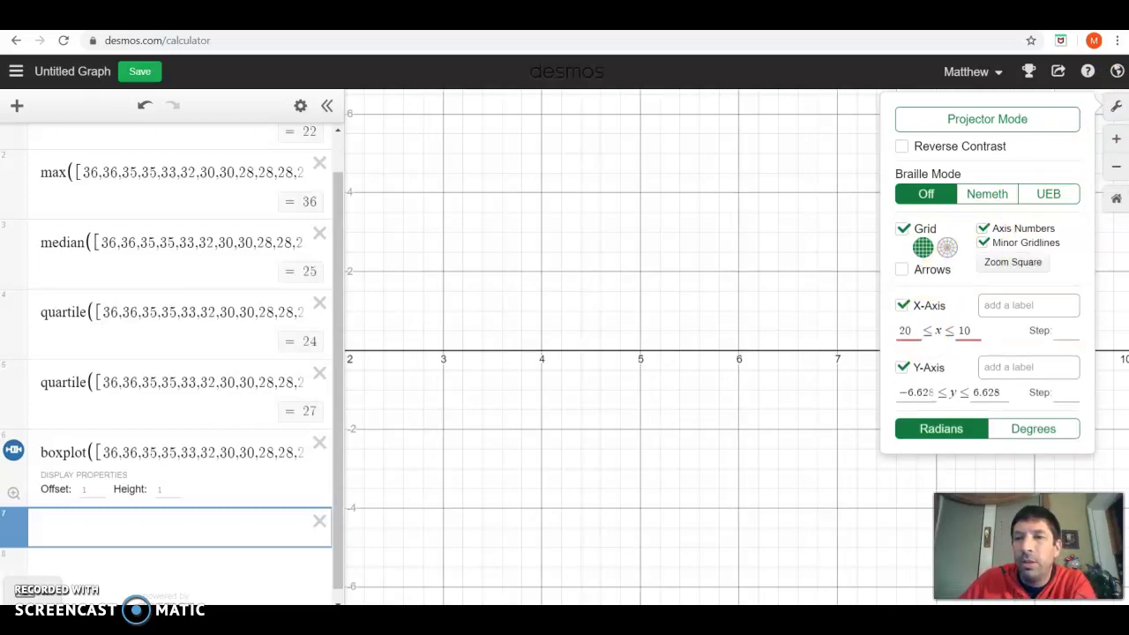
double_click(963, 330)
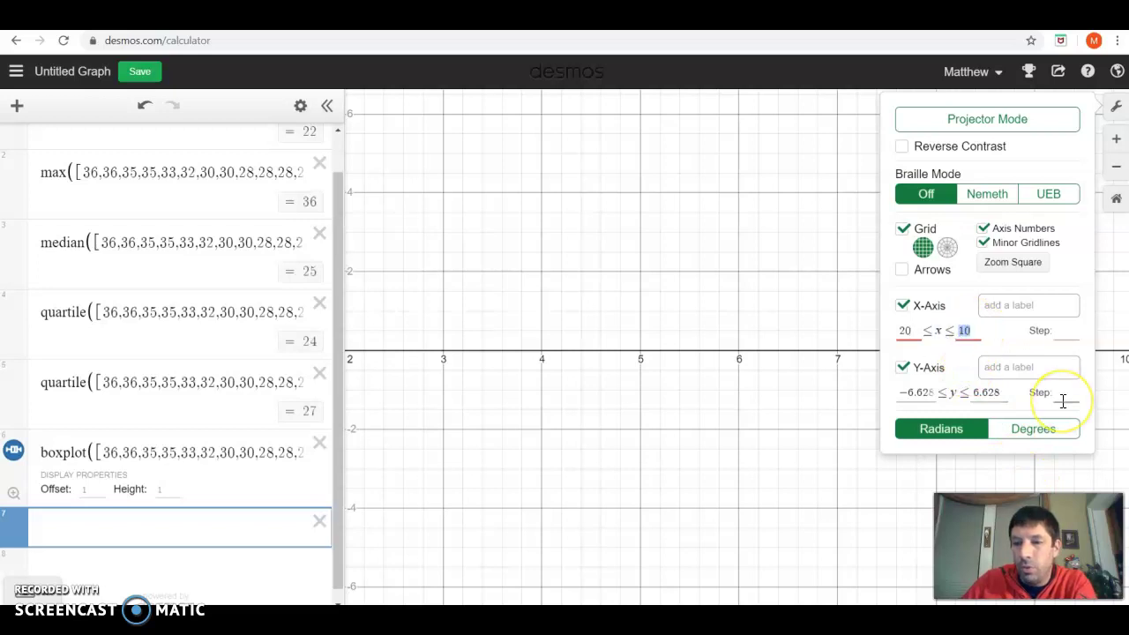
text(36)
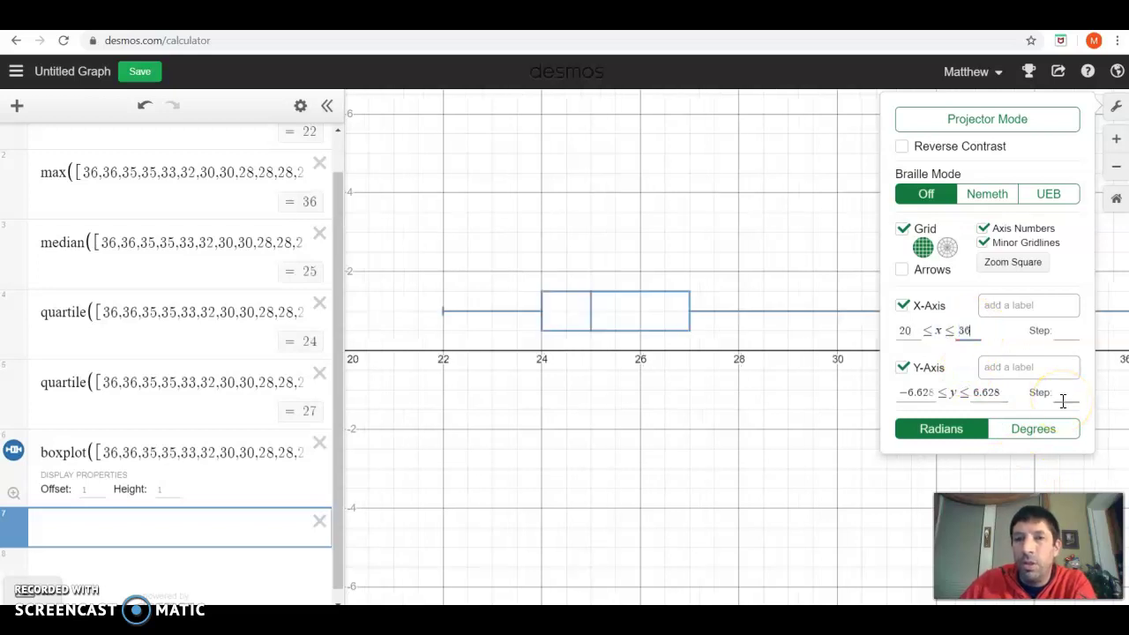
click(1117, 106)
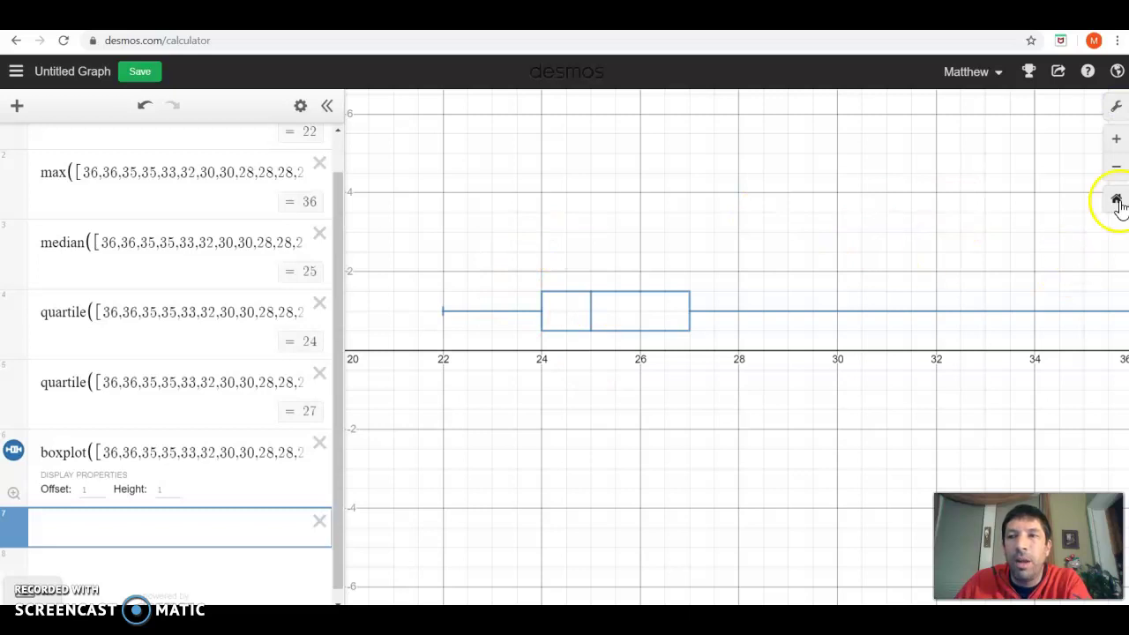
click(1117, 107)
drag(958, 331, 991, 334)
text(40)
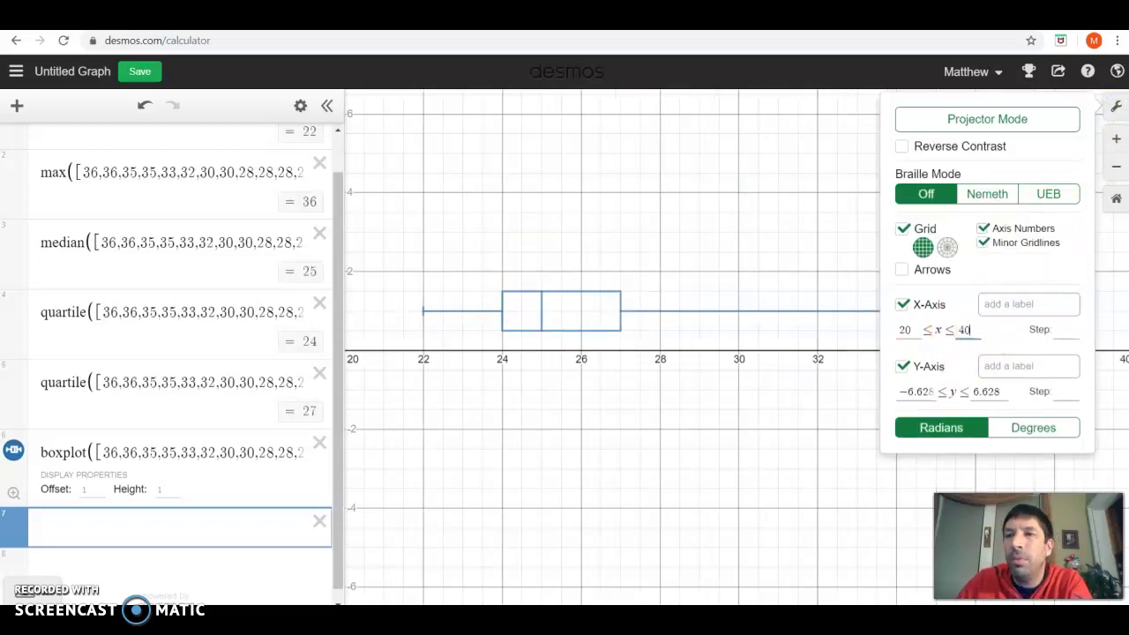
click(1118, 108)
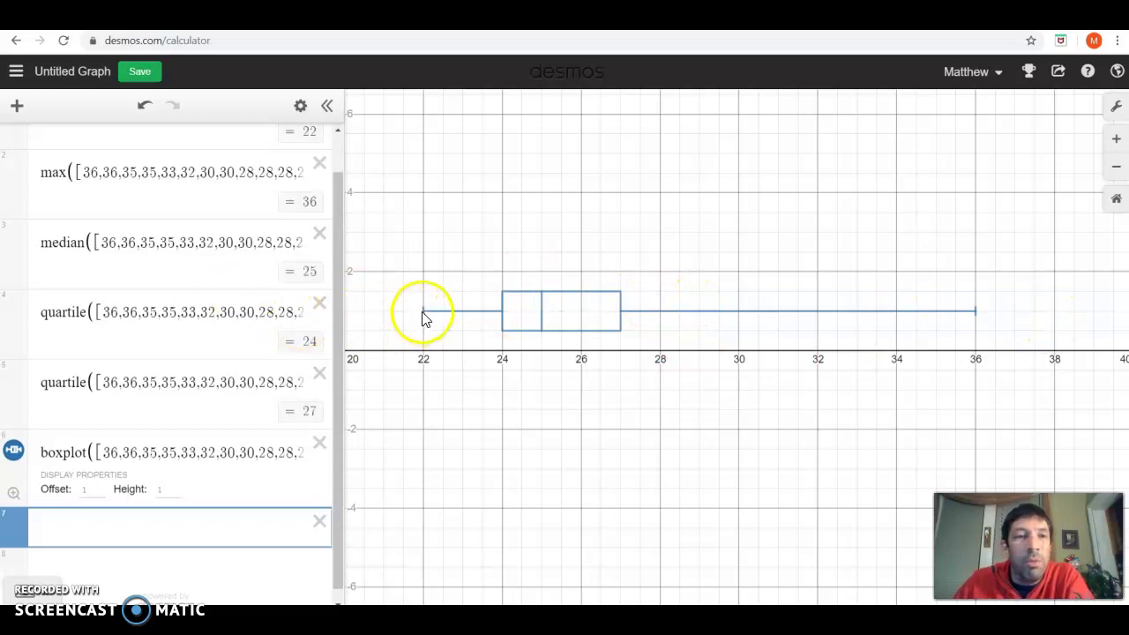
drag(340, 211, 337, 164)
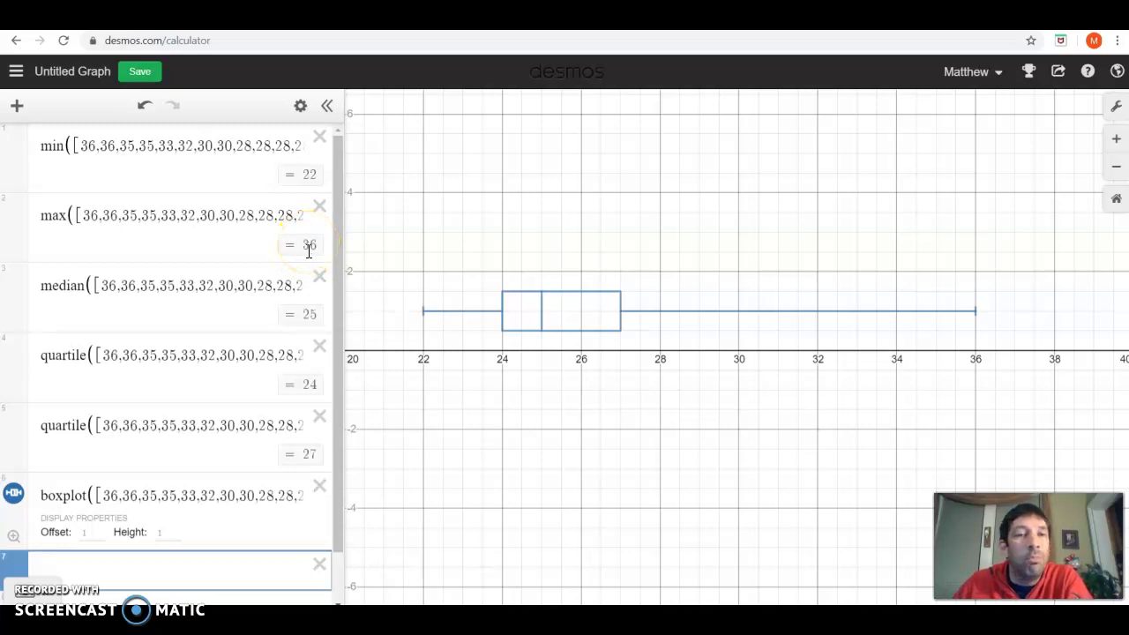
drag(335, 248, 336, 361)
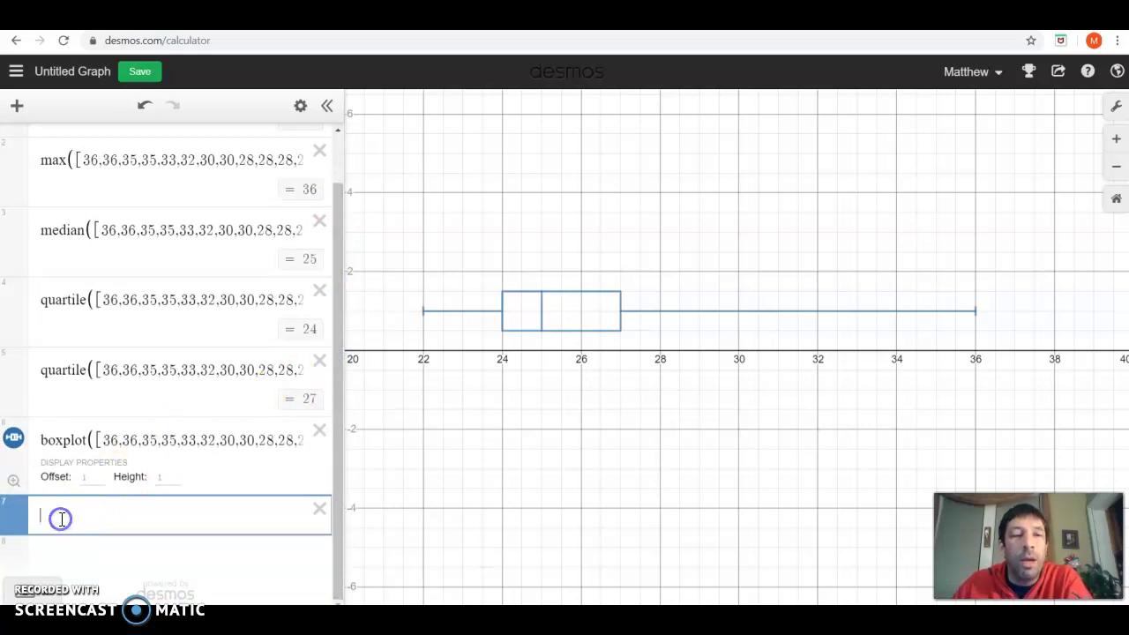
Step: Enter histogram([age list],1) in row 7 to draw count bars with bin width 1
text(hi)
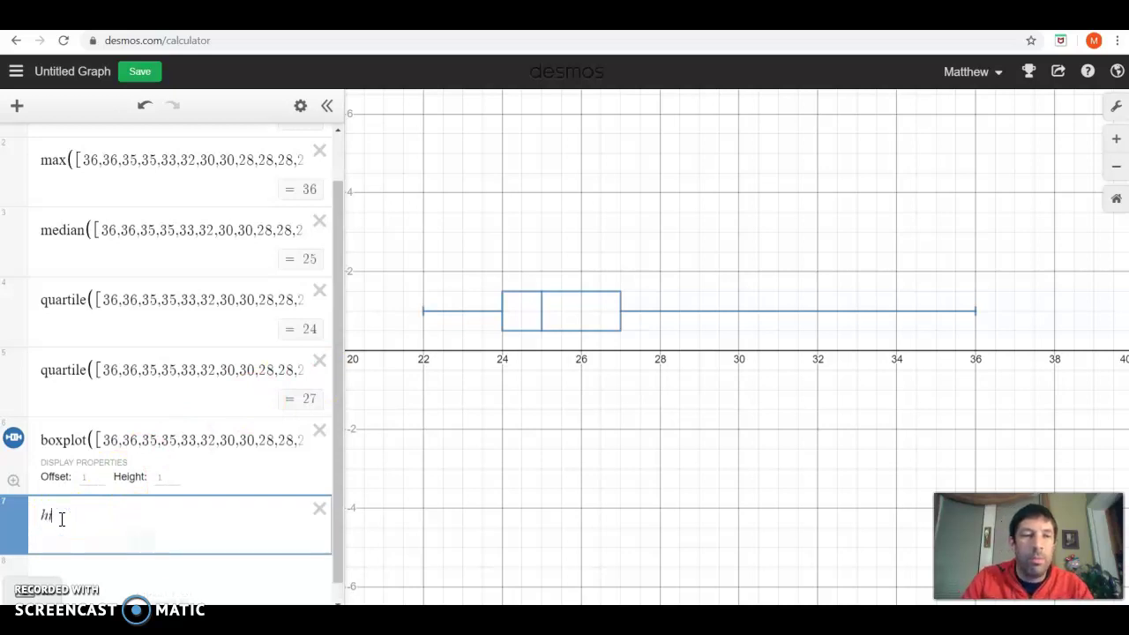
text(stogram)
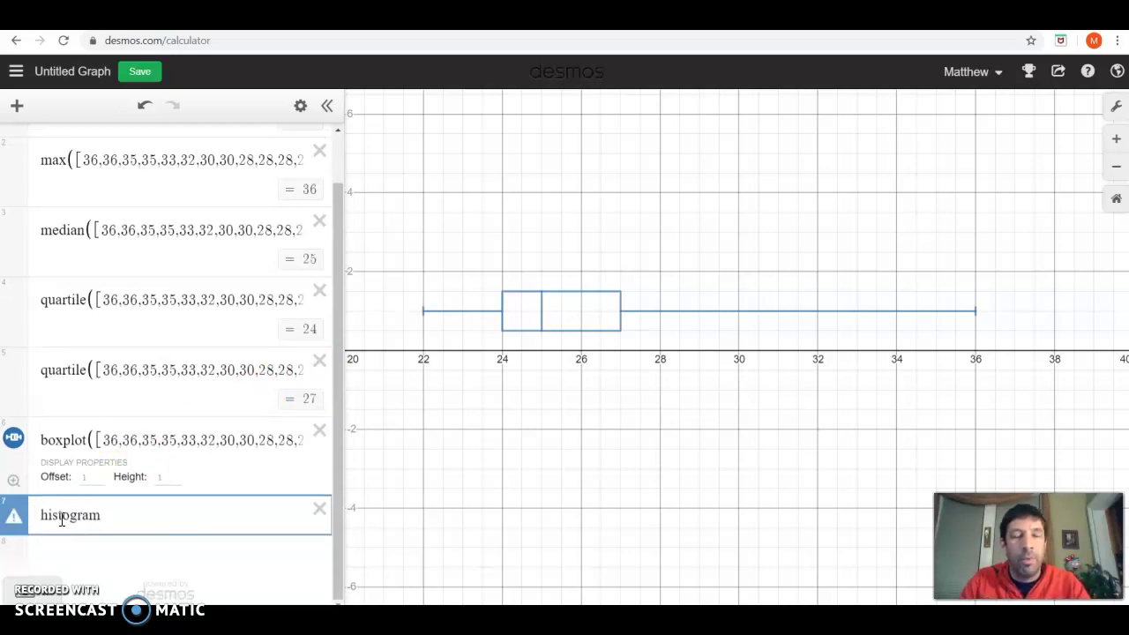
key(ctrl+v)
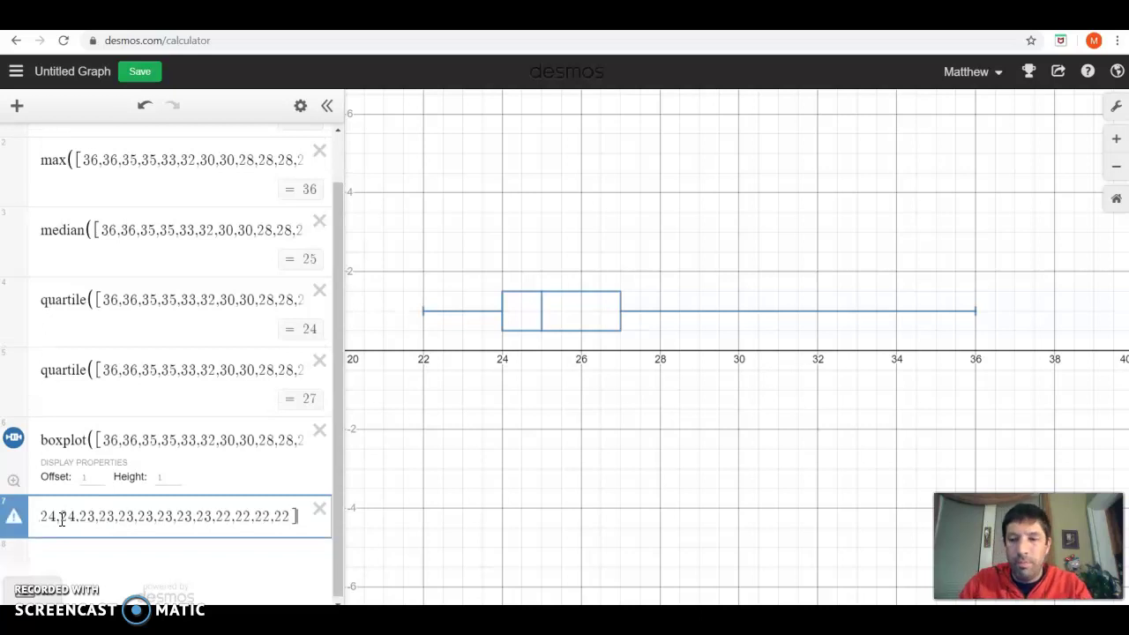
key(Home)
click(99, 516)
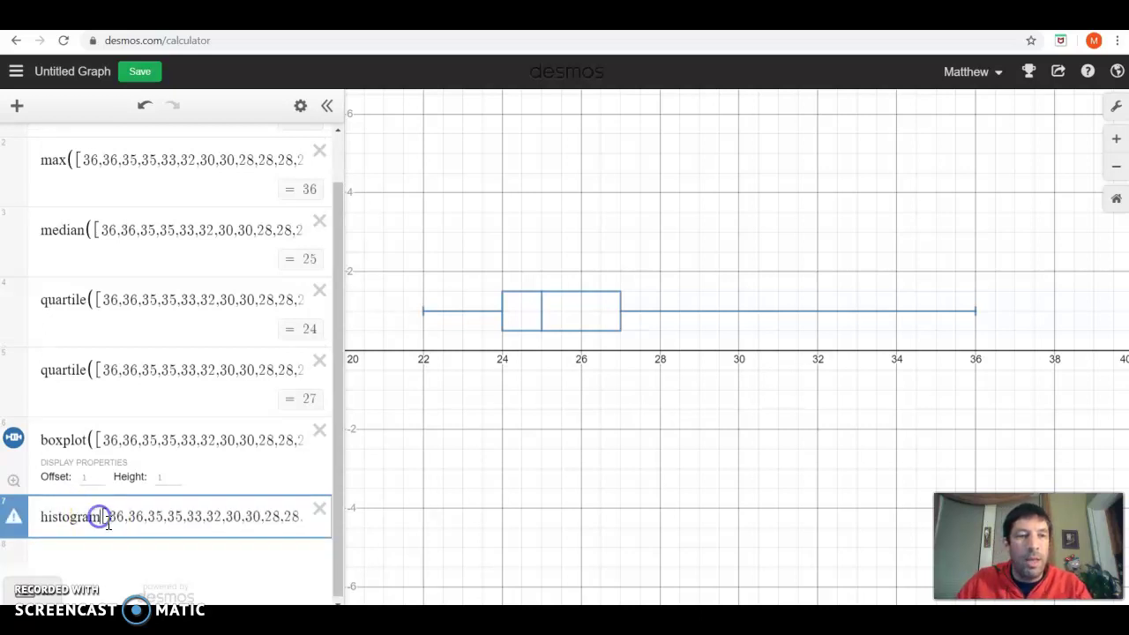
text(()
click(109, 529)
click(221, 551)
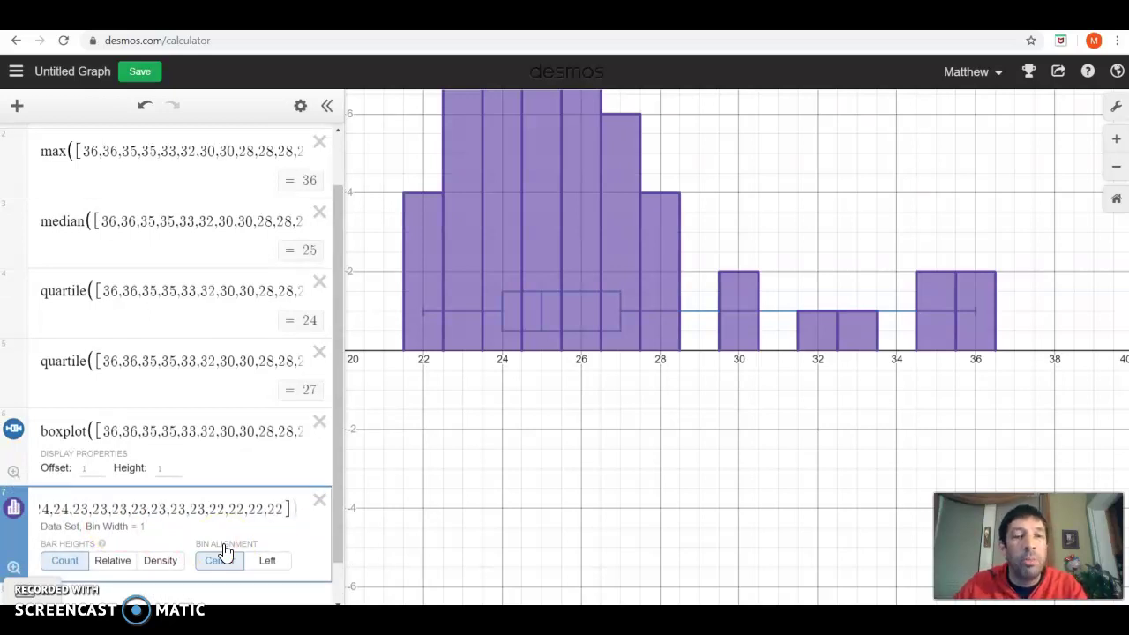
text(,1)
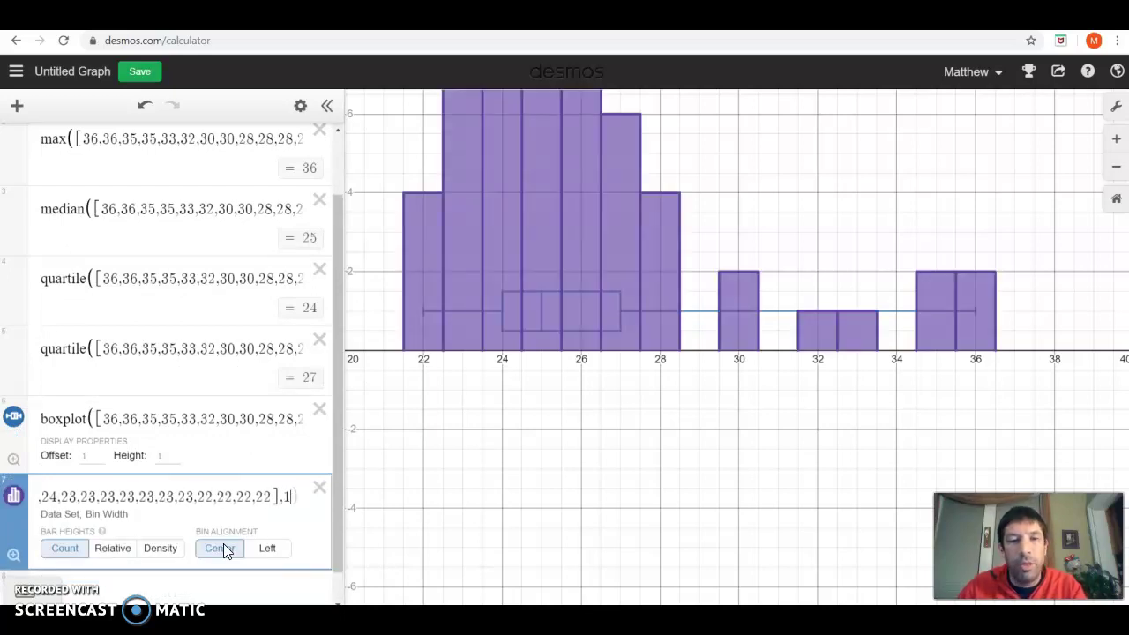
Step: Close the box plot expression, hide the box plot, and pan down so the histogram bars show fully
text())
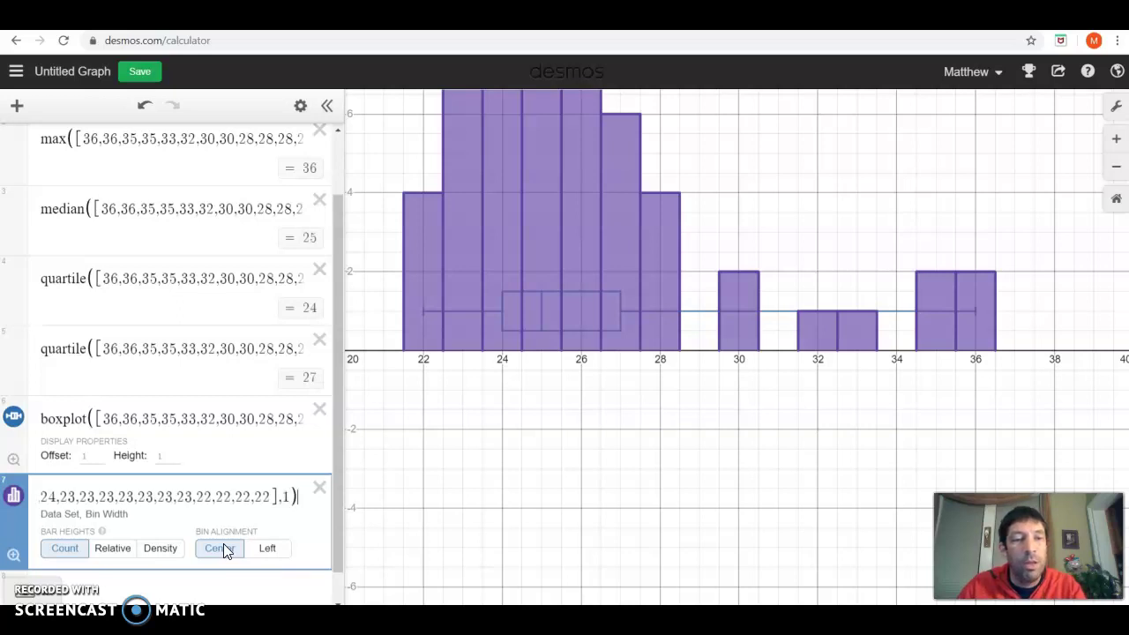
click(14, 420)
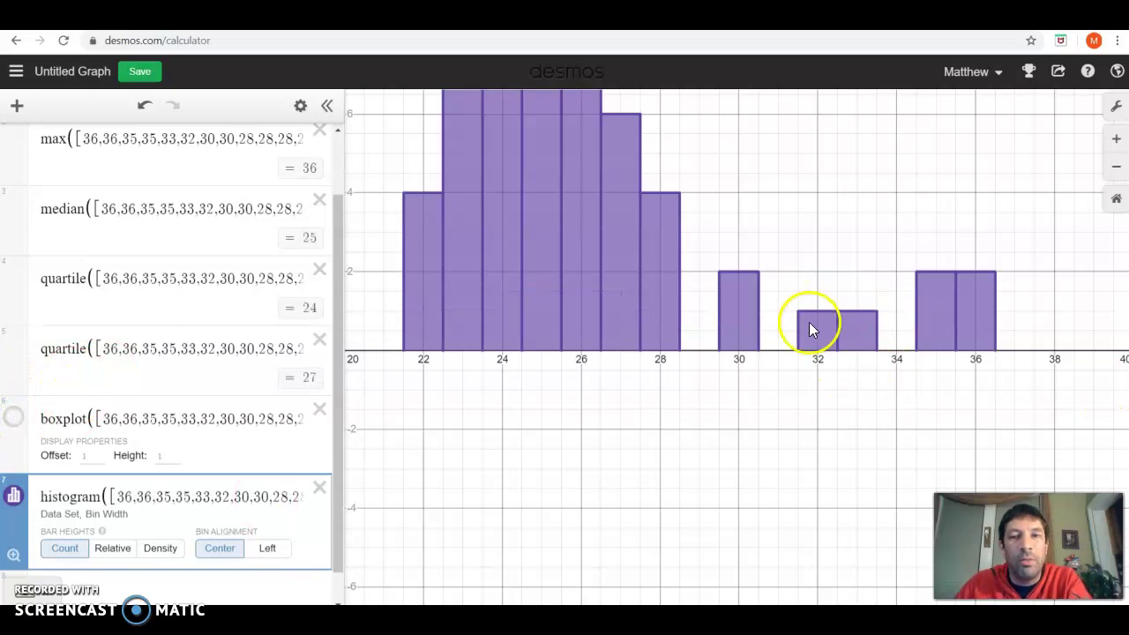
drag(527, 469, 538, 607)
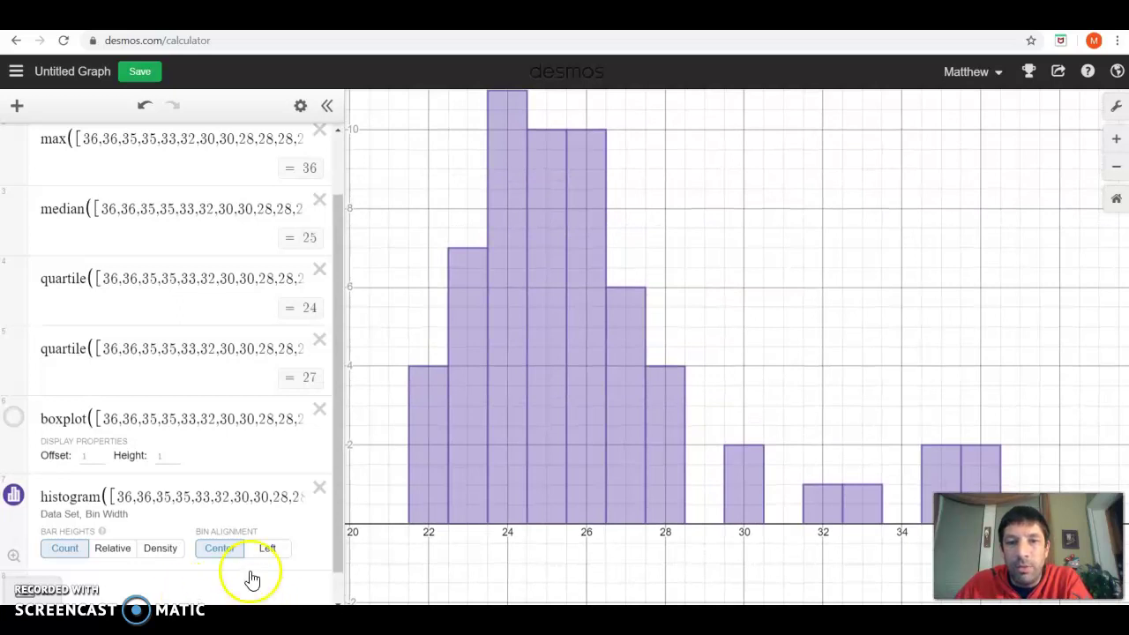
drag(494, 572, 491, 590)
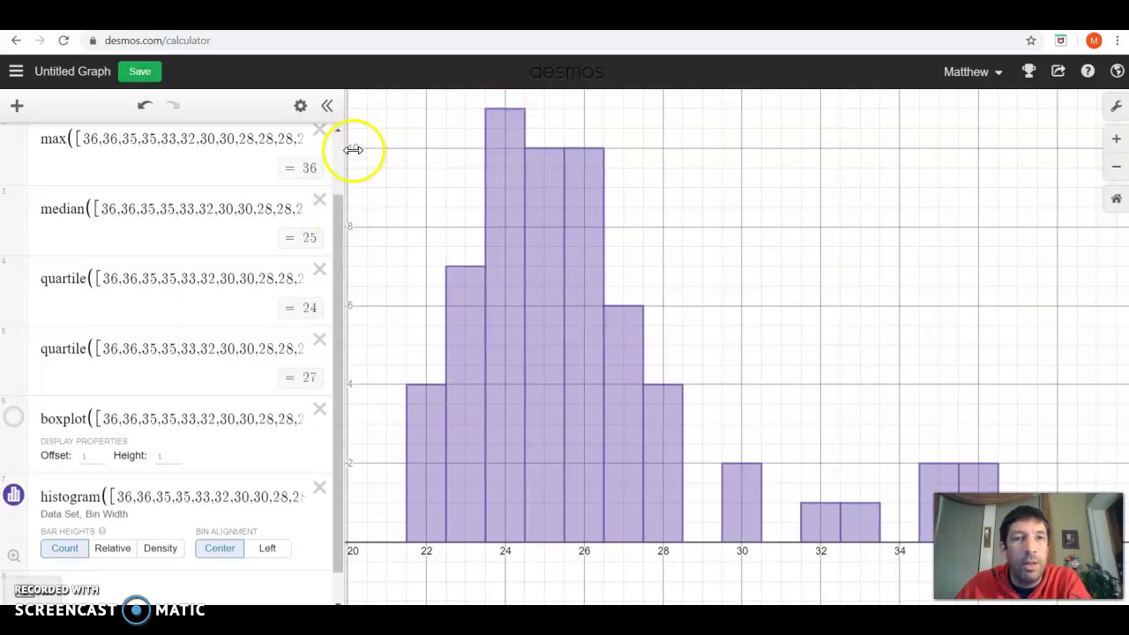
click(504, 111)
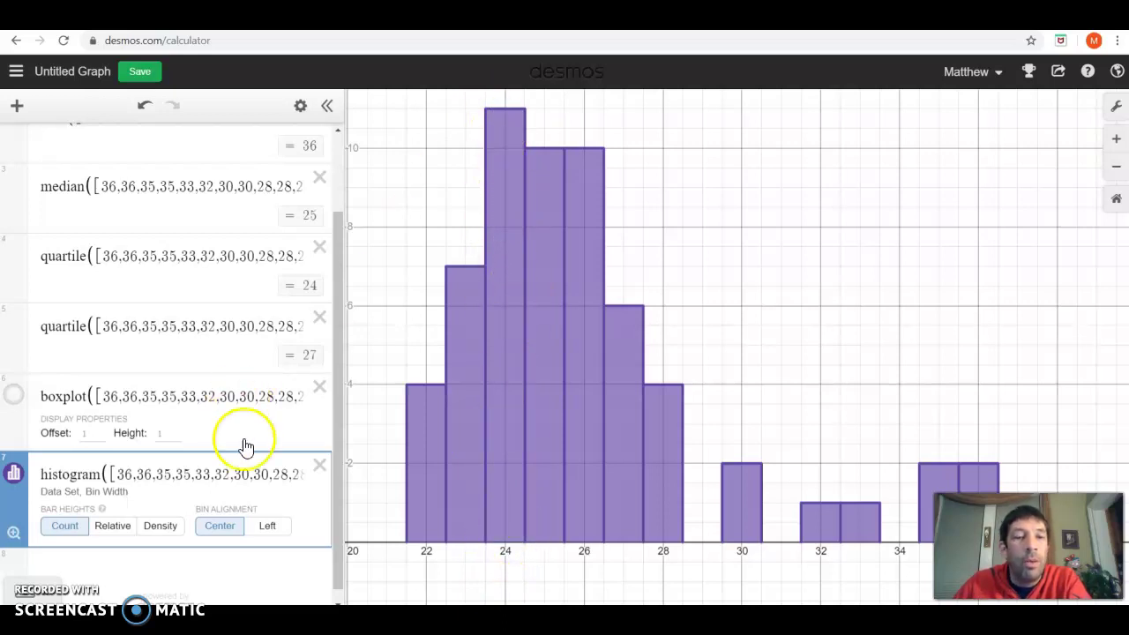
Step: Try left bin alignment on the histogram, then return to centred bins
click(269, 527)
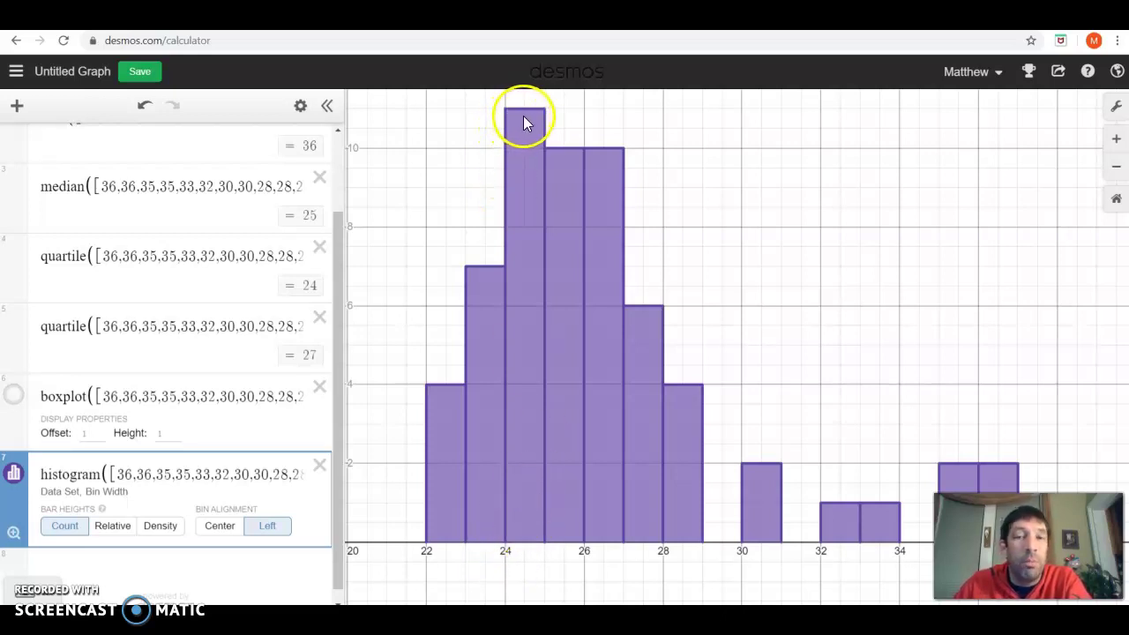
click(220, 527)
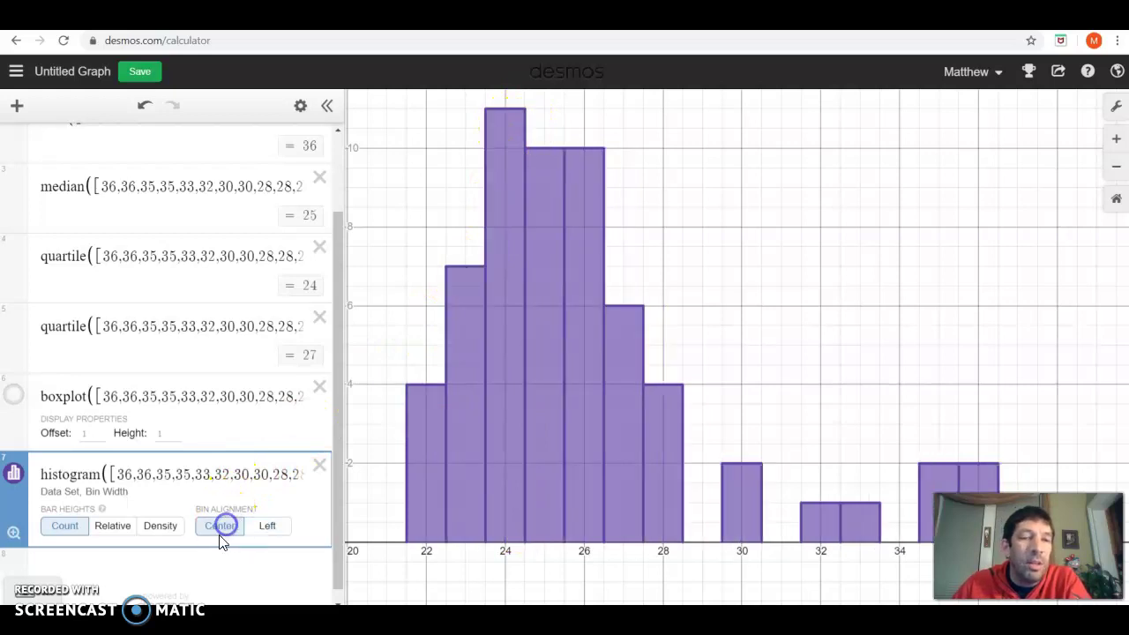
Step: Switch the histogram bar heights to Relative and shift the graph up slightly
click(112, 528)
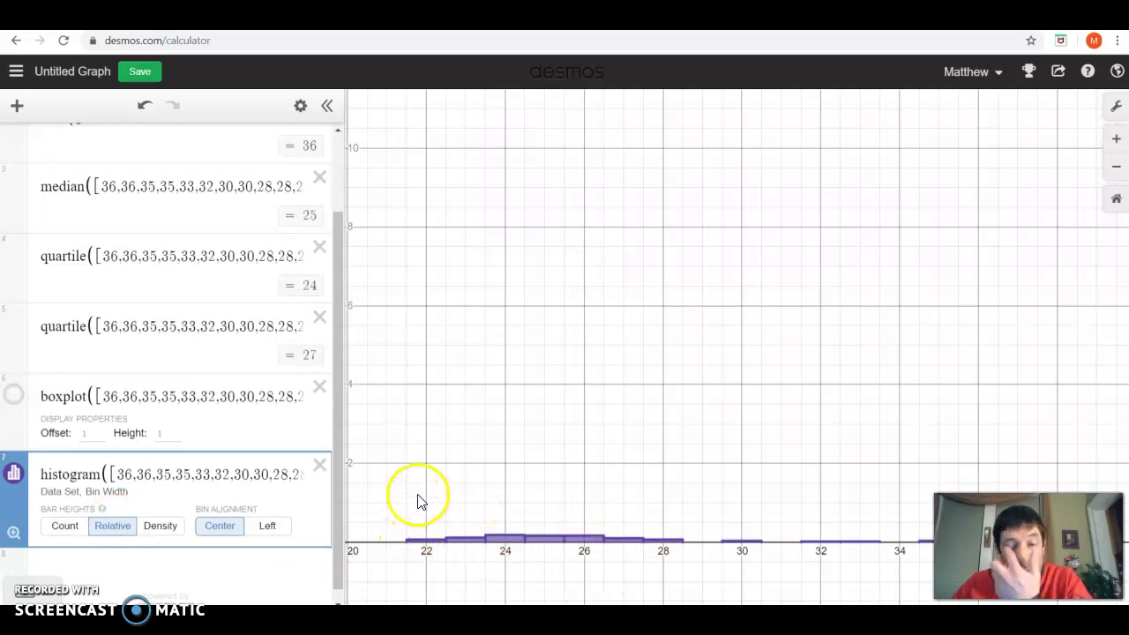
drag(424, 492, 435, 462)
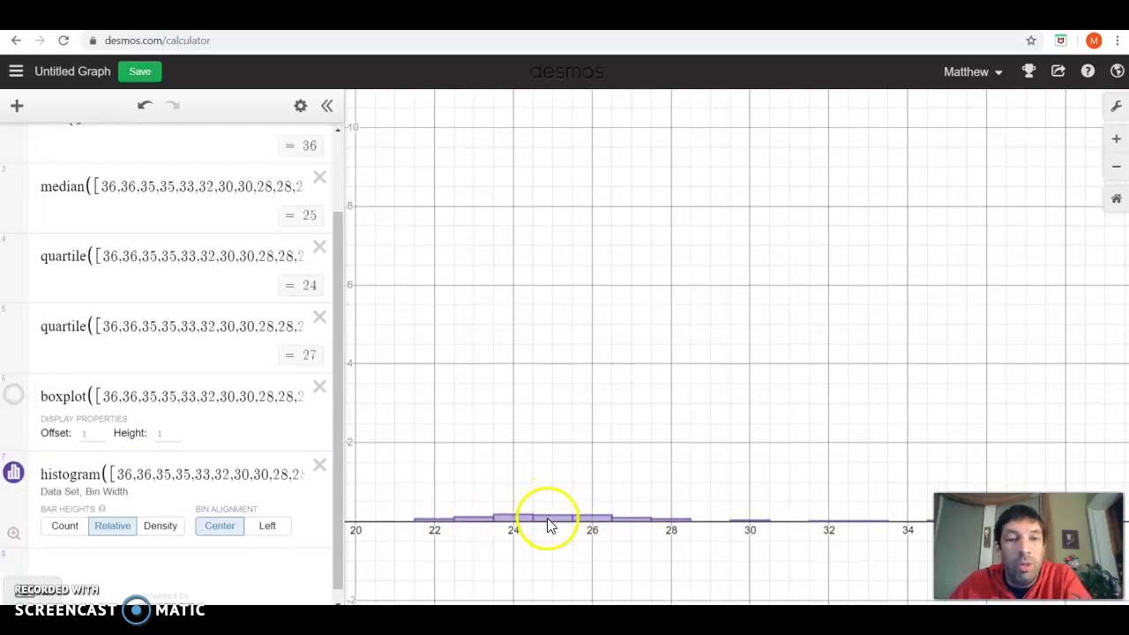
Step: Set the graph window to x from 20 to 40 and y from -1 to 0.2
click(1115, 112)
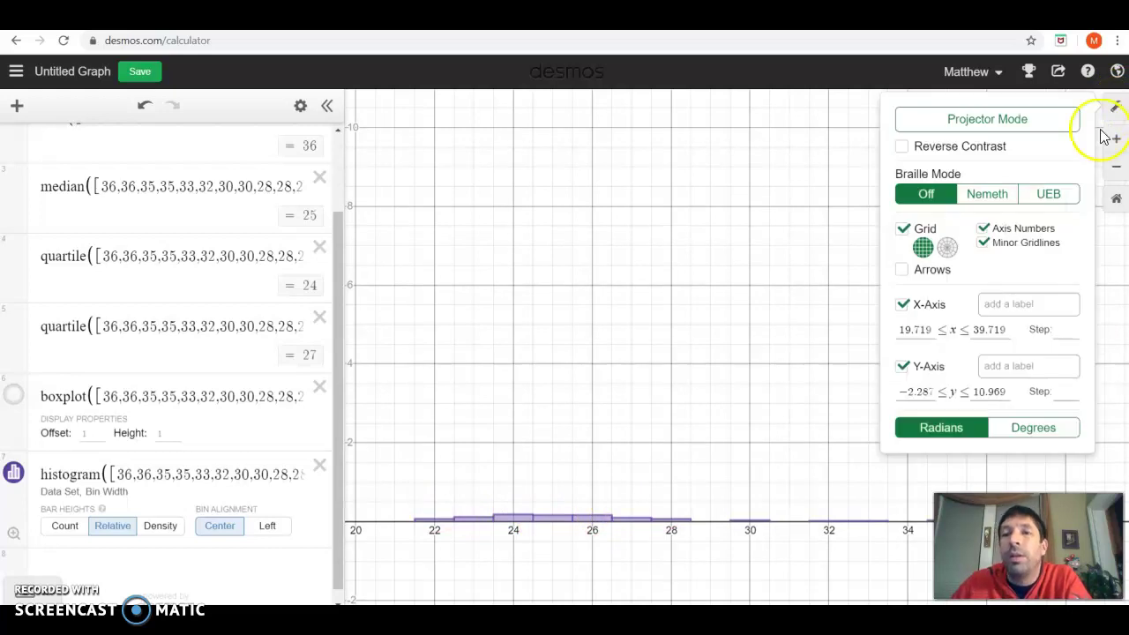
drag(937, 329, 882, 337)
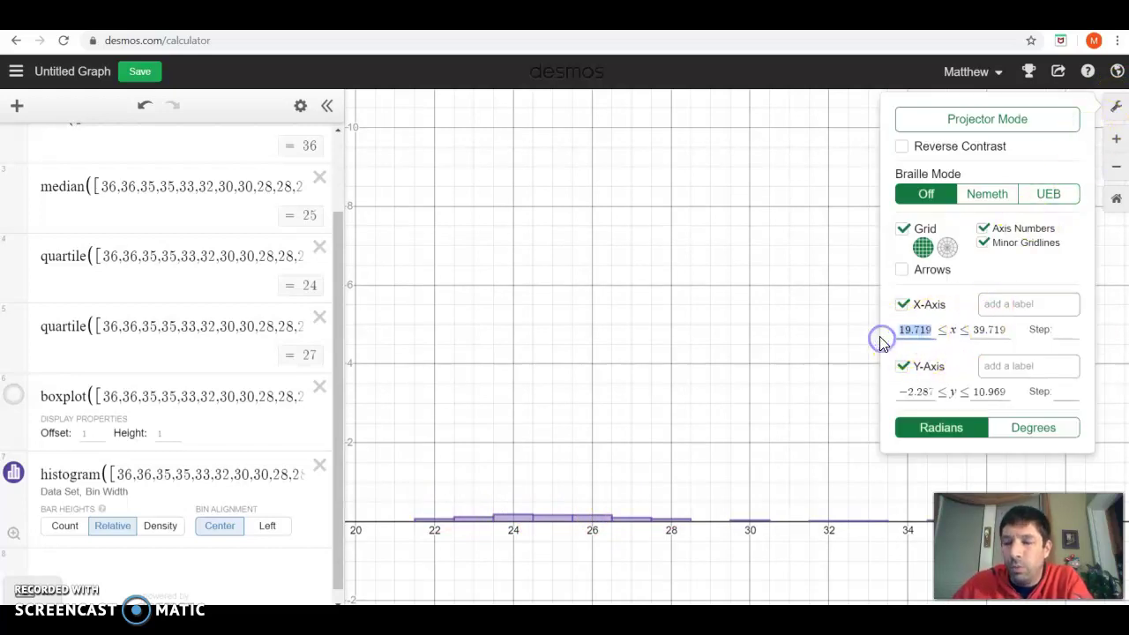
text(20)
drag(978, 328, 947, 330)
text(40)
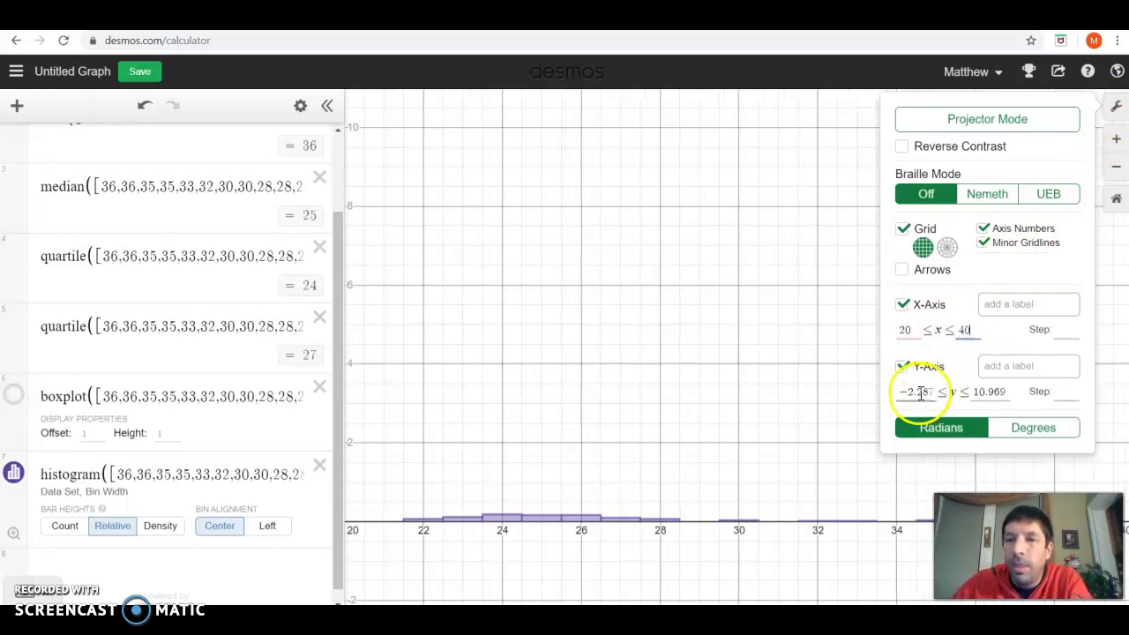
drag(882, 391, 977, 391)
text(-1)
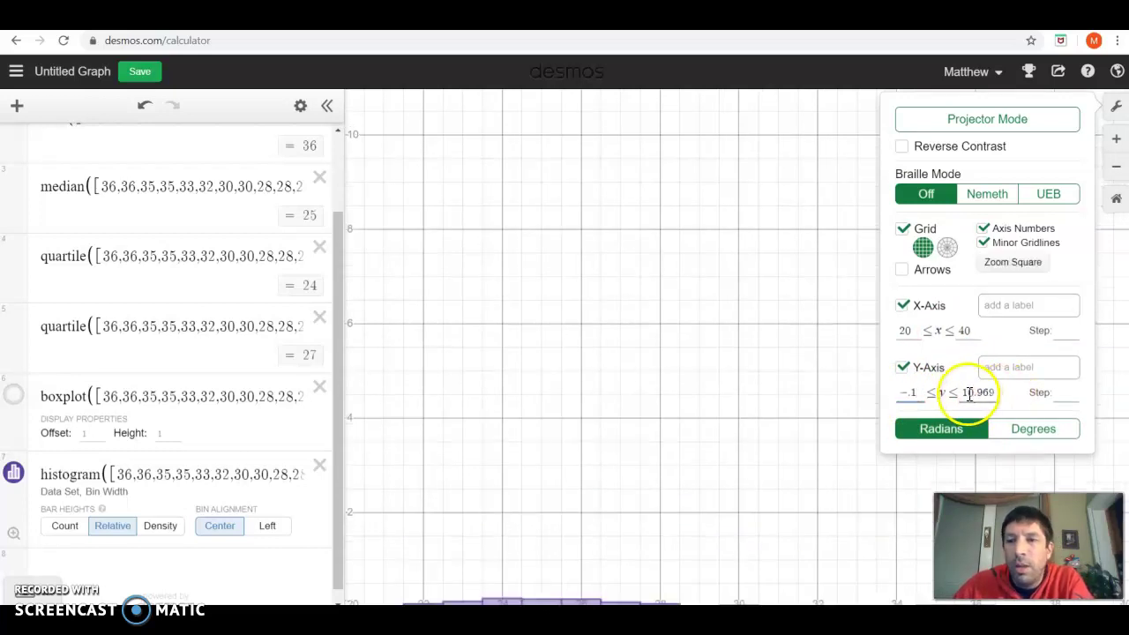
drag(970, 391, 1012, 396)
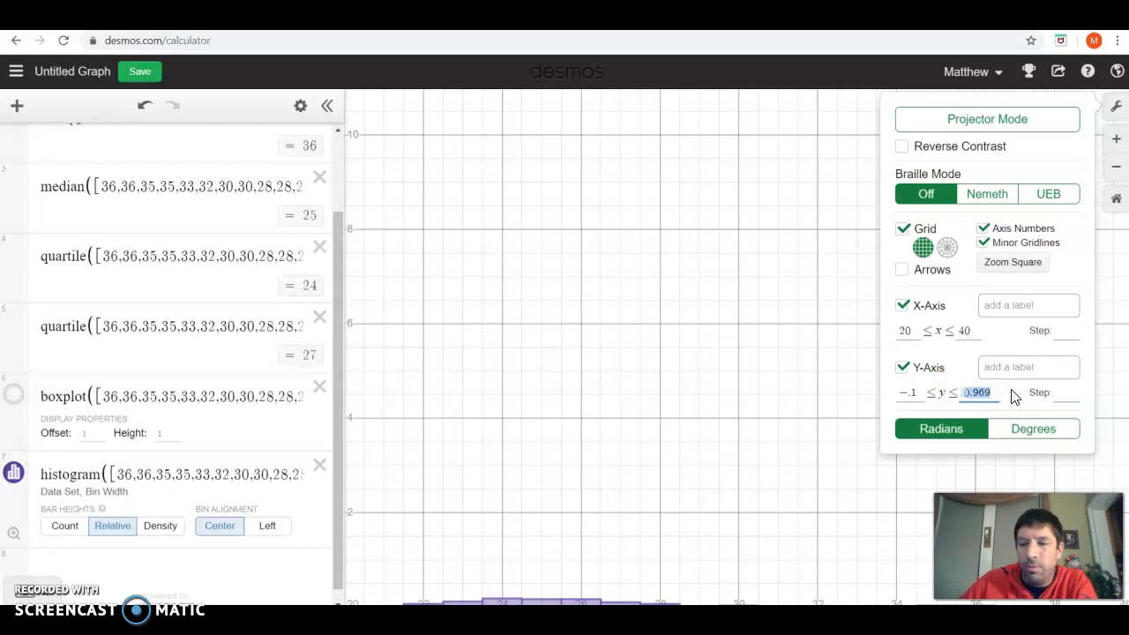
text(.5)
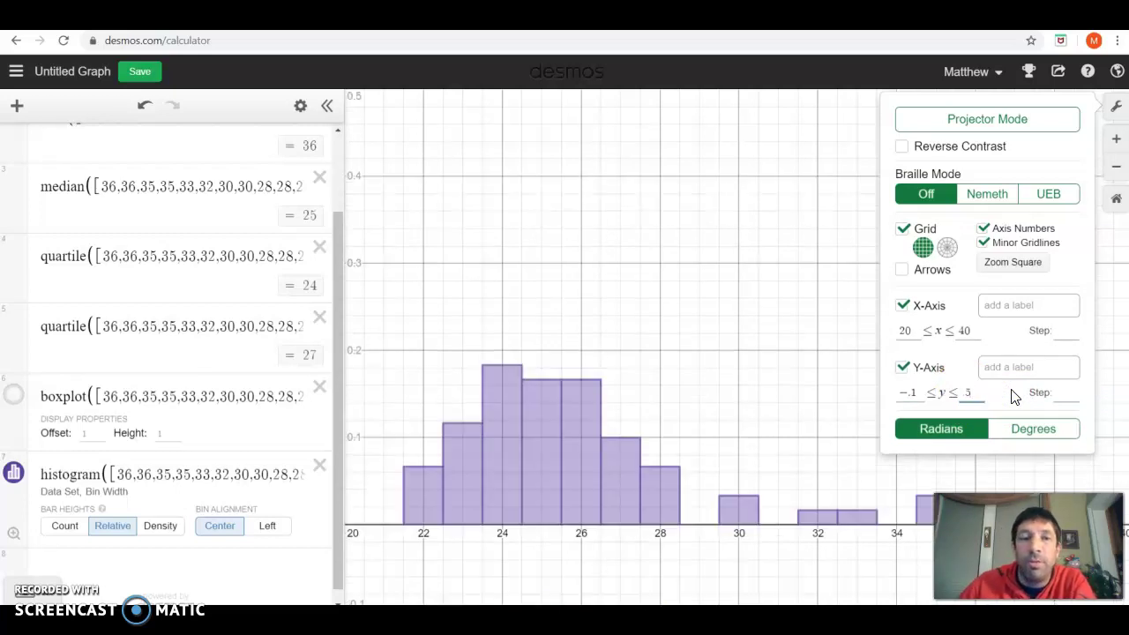
drag(970, 391, 1021, 375)
text(.2)
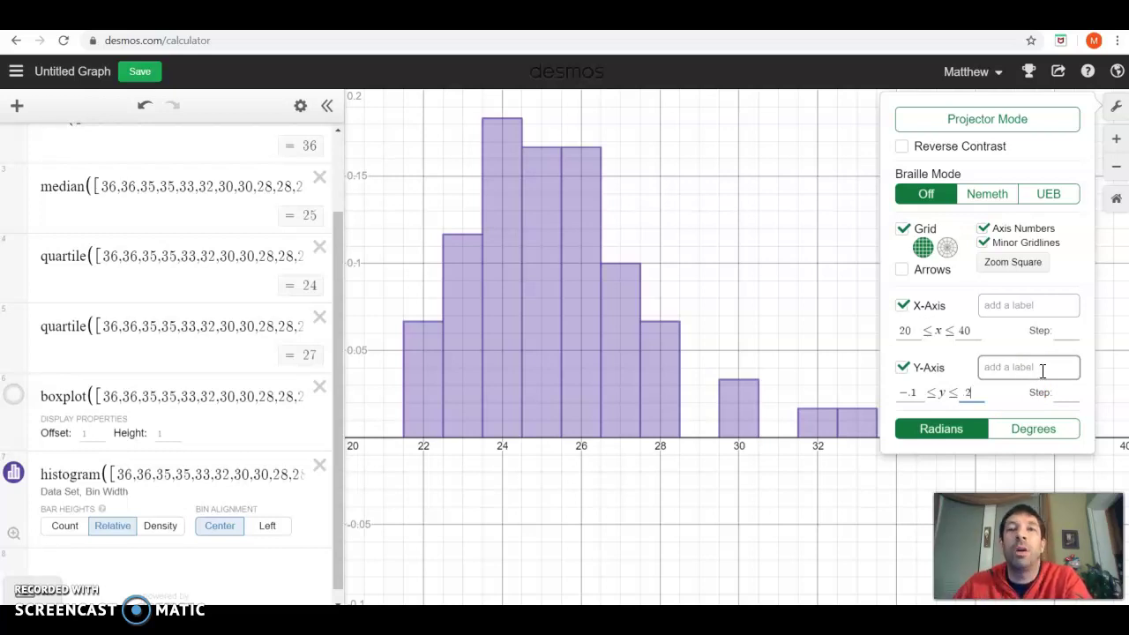
click(1115, 105)
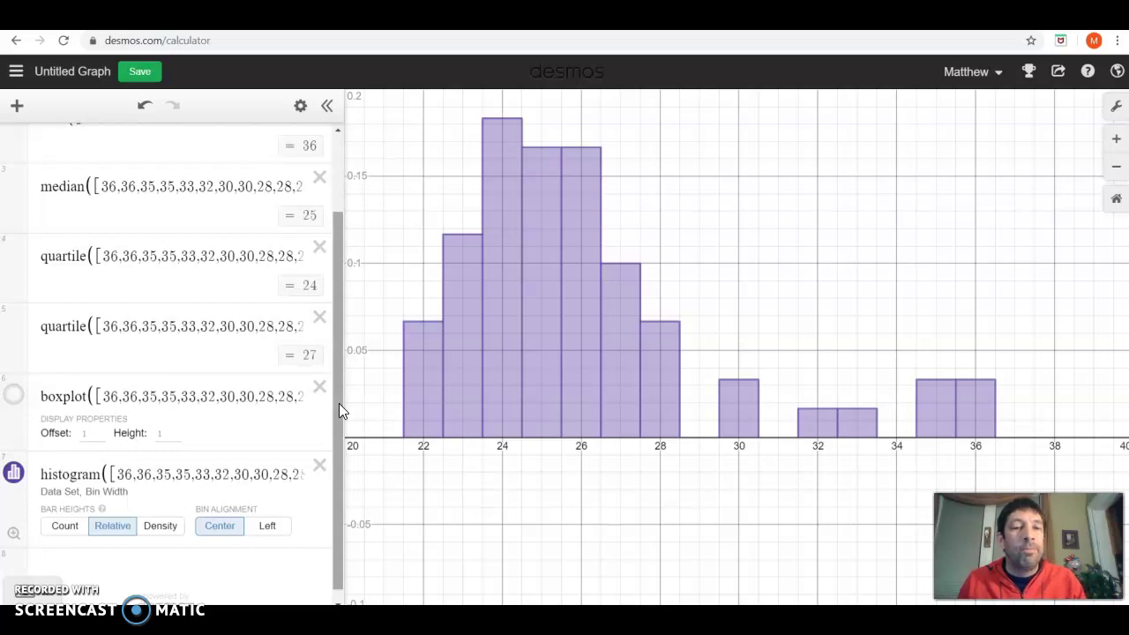
Step: Scroll the expression list and add an empty eighth row below the histogram
drag(336, 401, 344, 272)
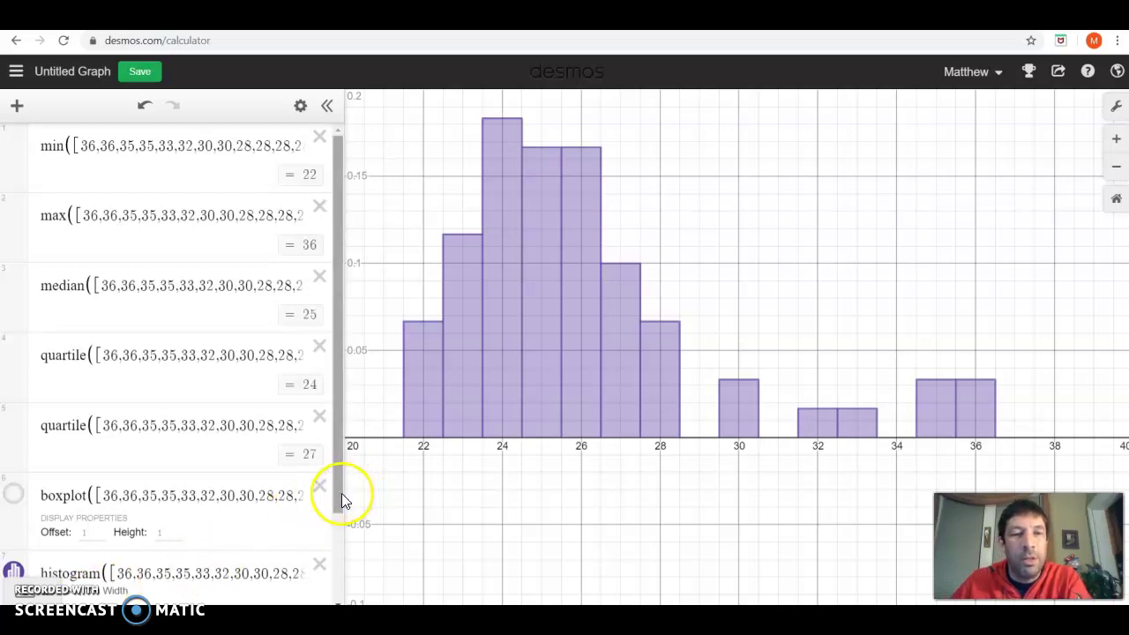
drag(337, 496, 331, 598)
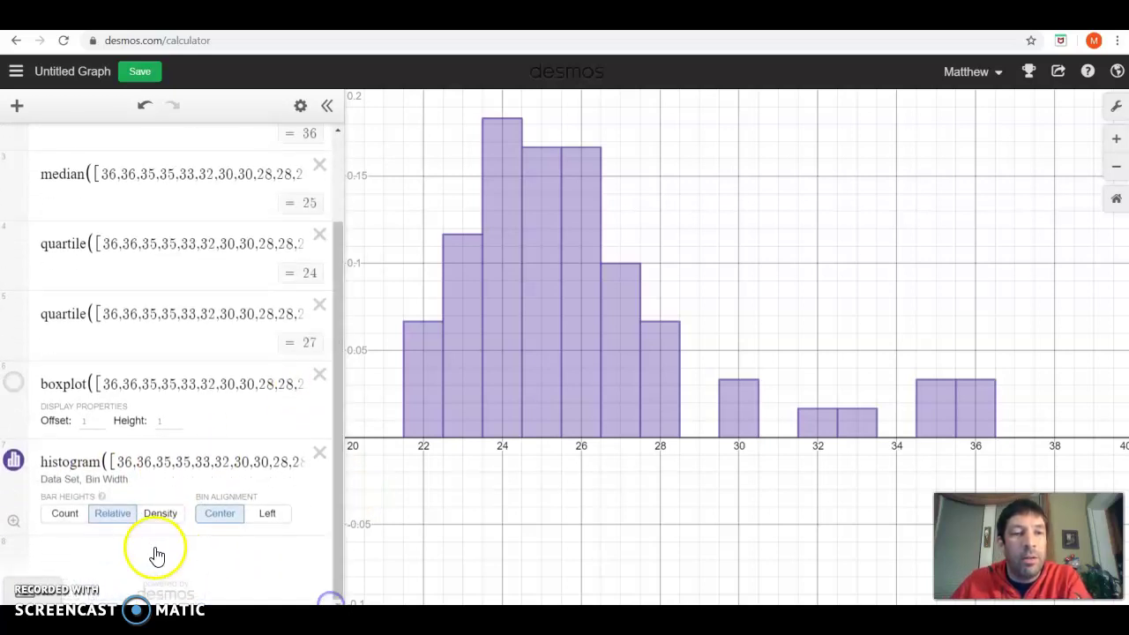
click(123, 551)
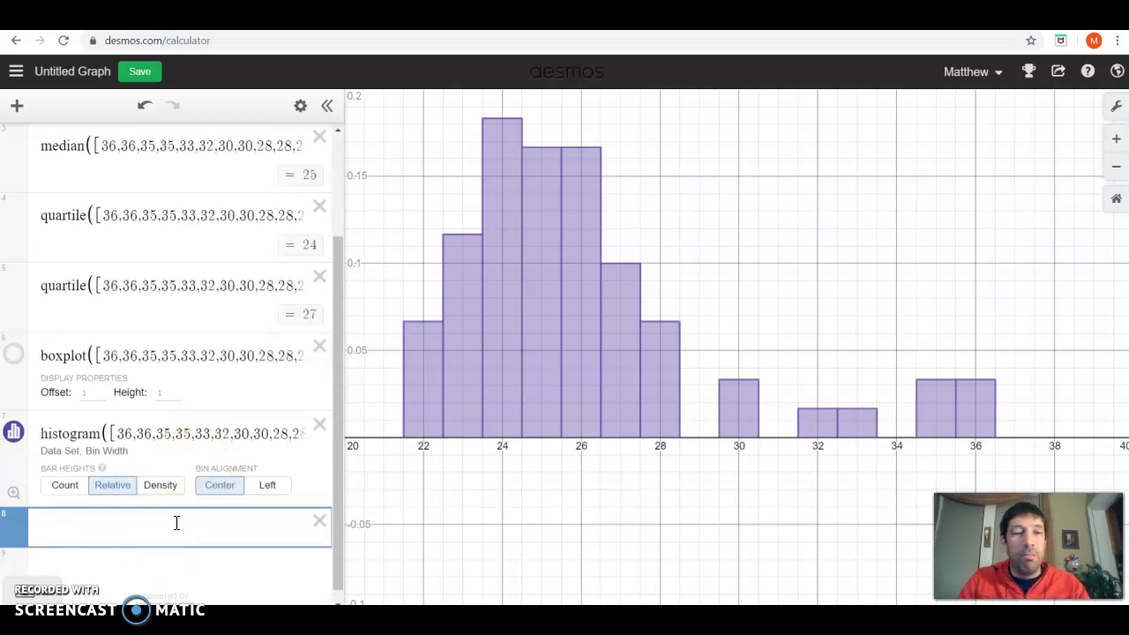
Step: Enter mean() of the pasted age list, giving 26.0666666667, and start a new row
text(mean)
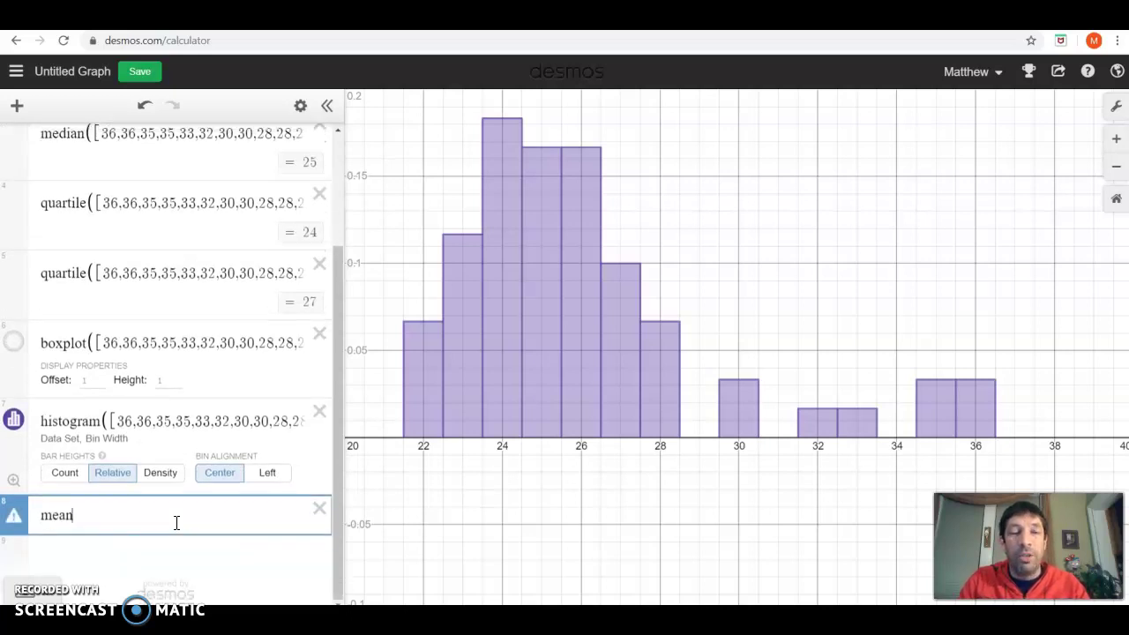
key(ctrl+v)
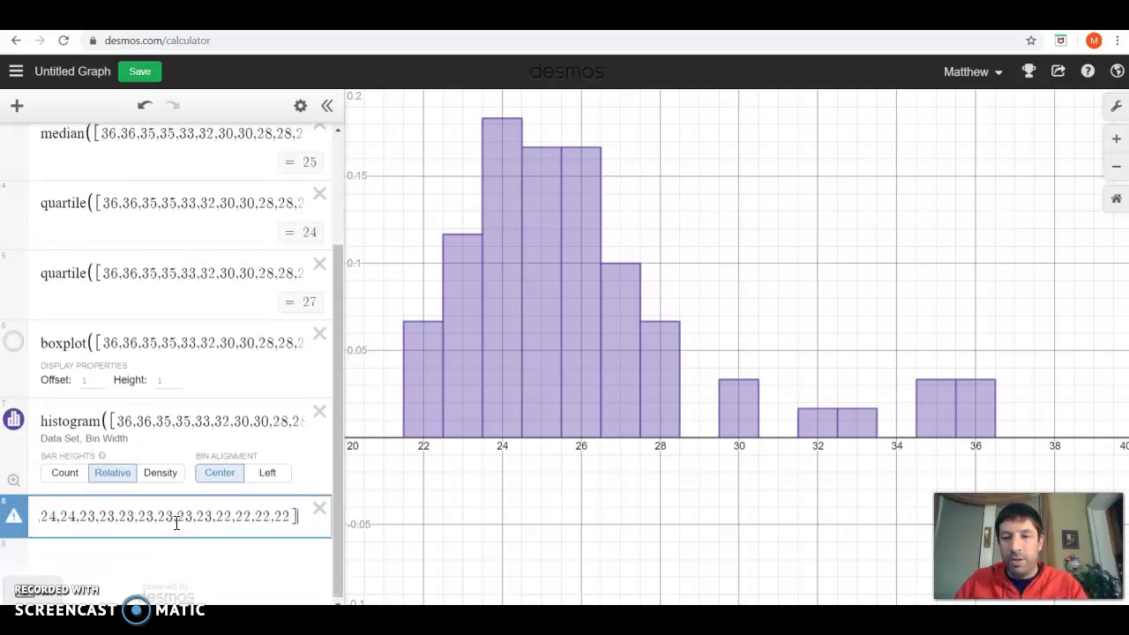
key(Home)
click(102, 477)
click(74, 518)
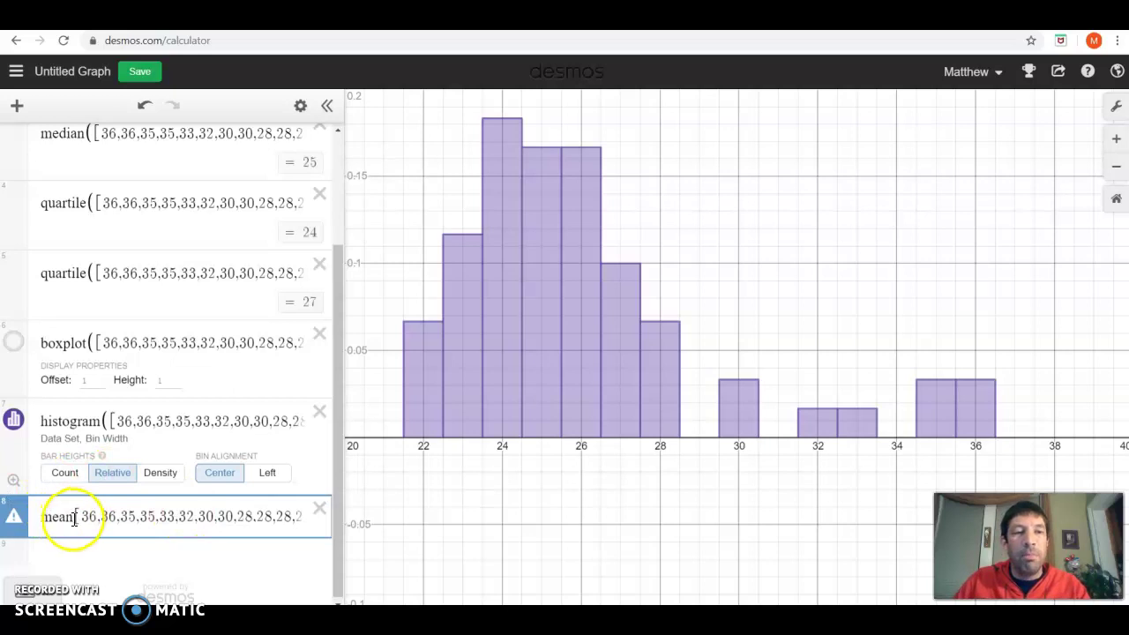
text(()
key(End)
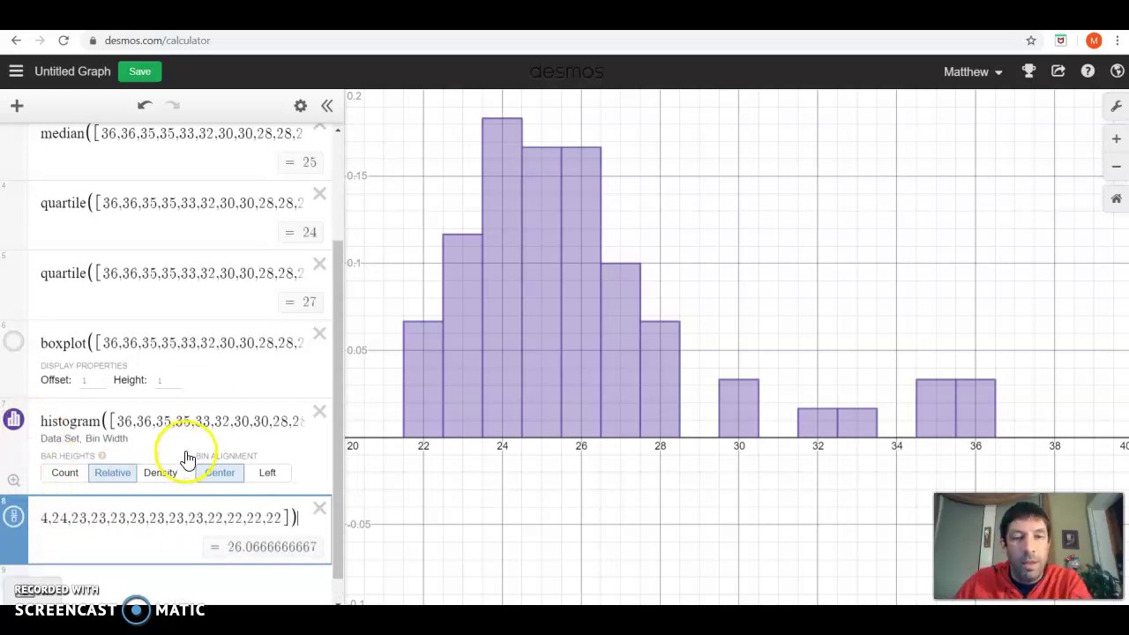
key(Return)
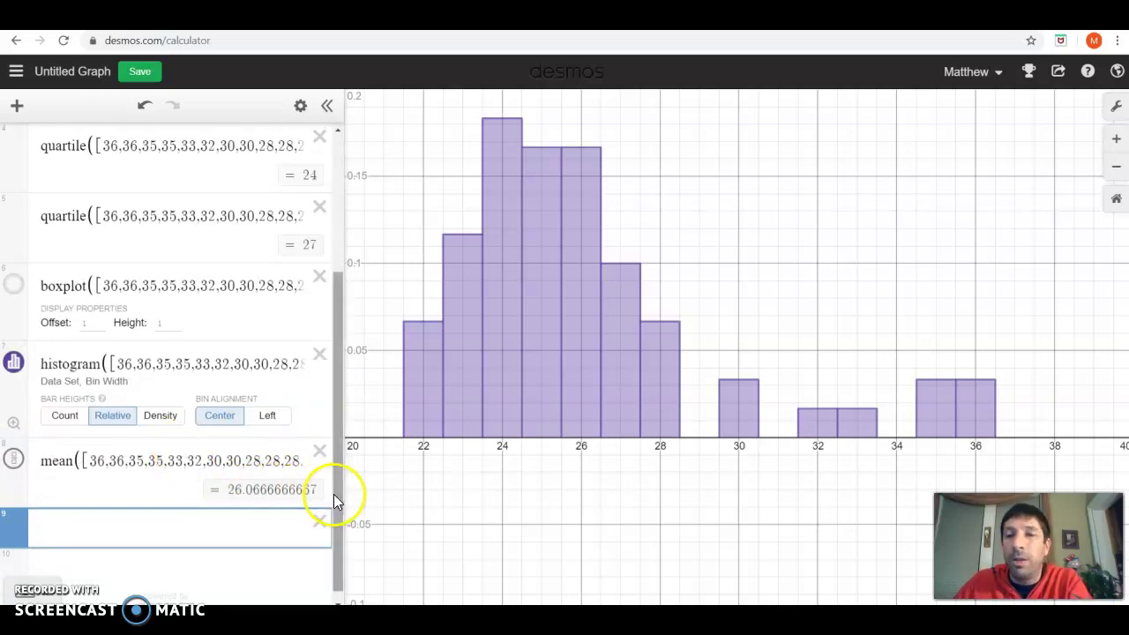
click(153, 522)
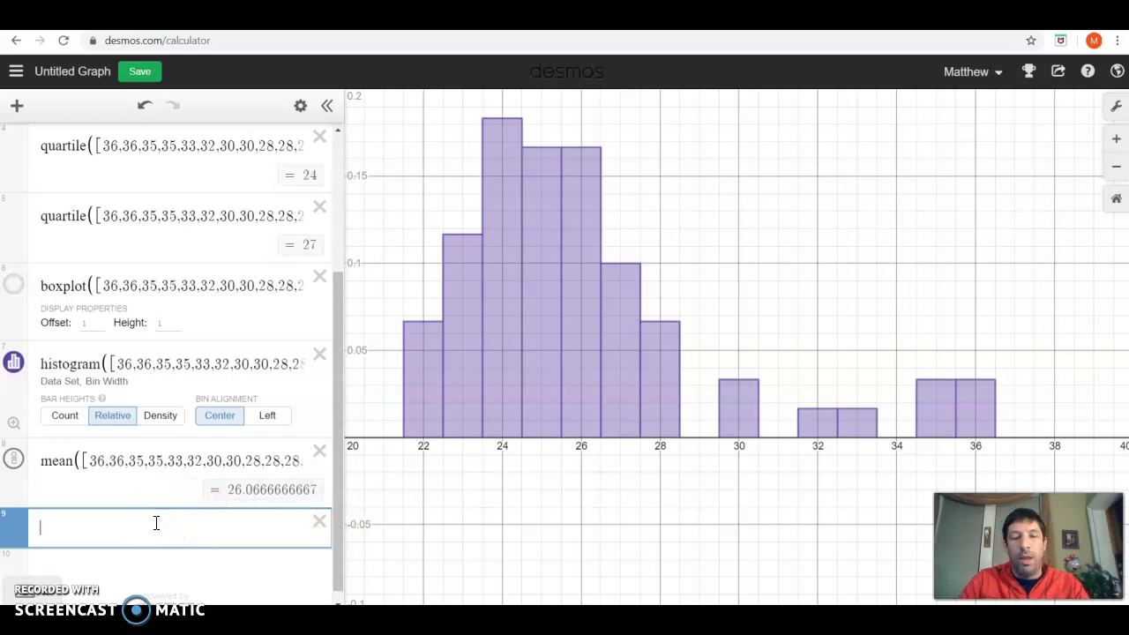
Step: Enter stdevp() of the pasted age list for the population standard deviation 3.37078955472
text(stdev)
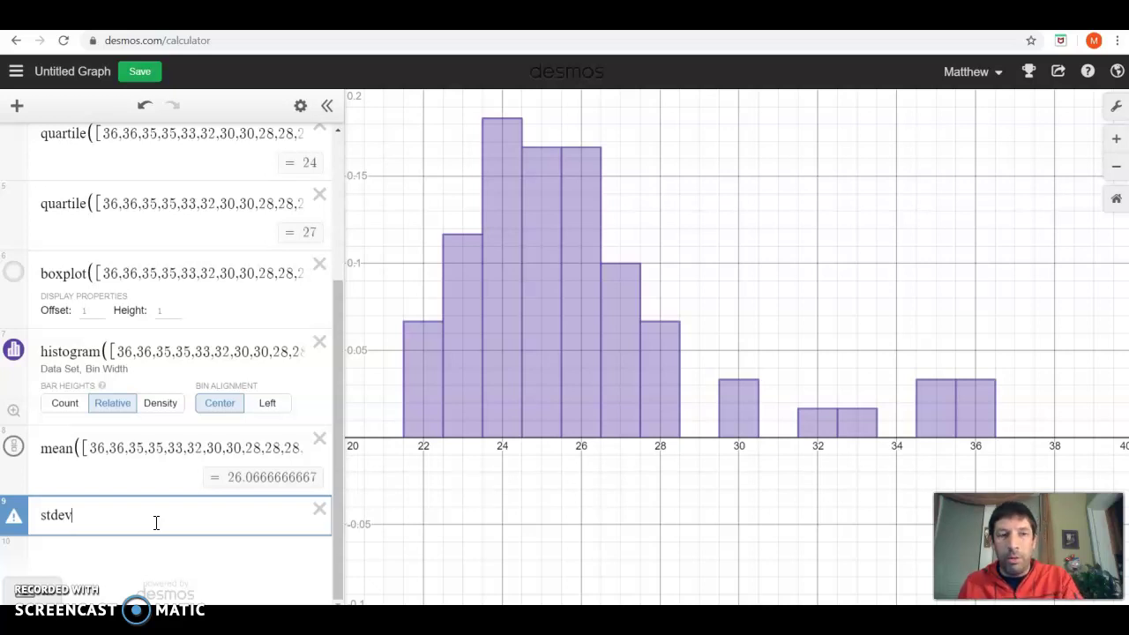
text(p)
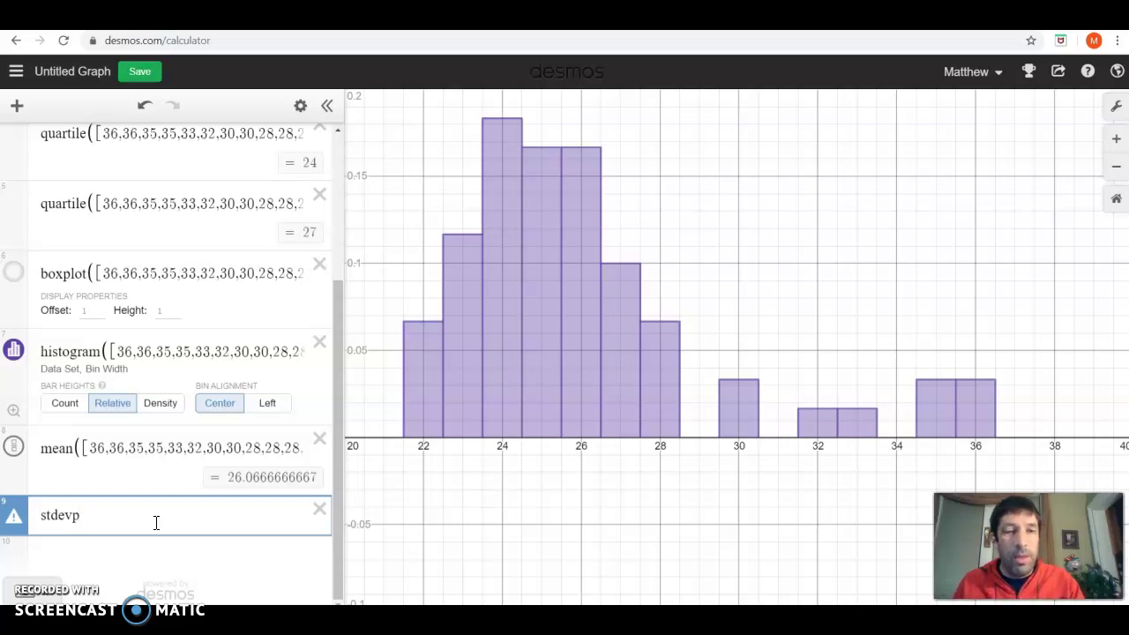
key(ctrl+v)
key(Home)
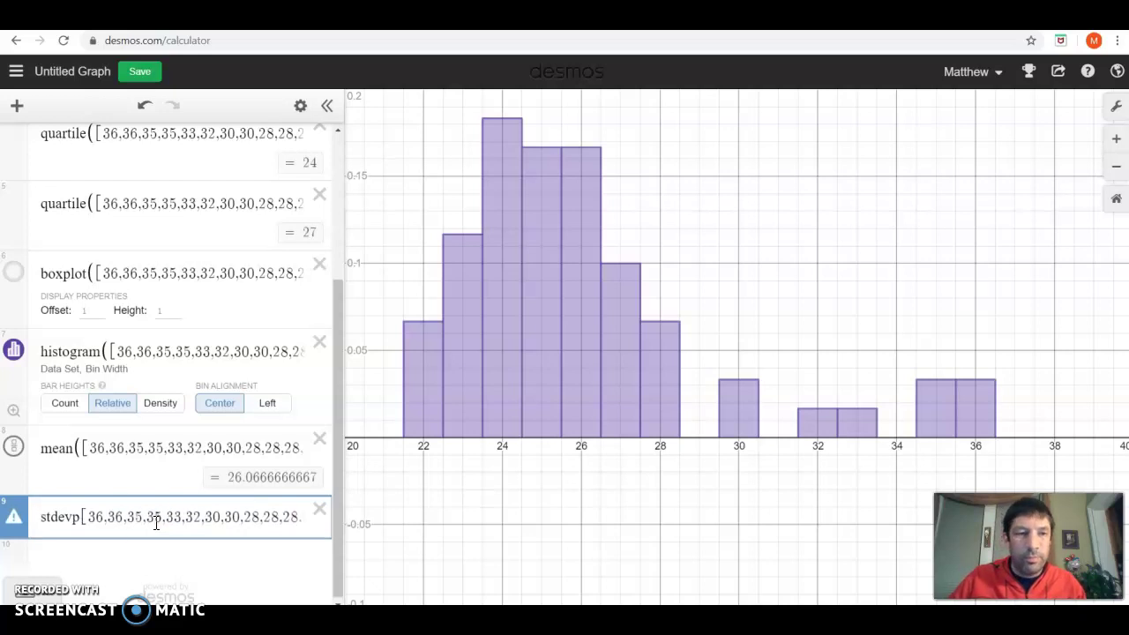
click(82, 517)
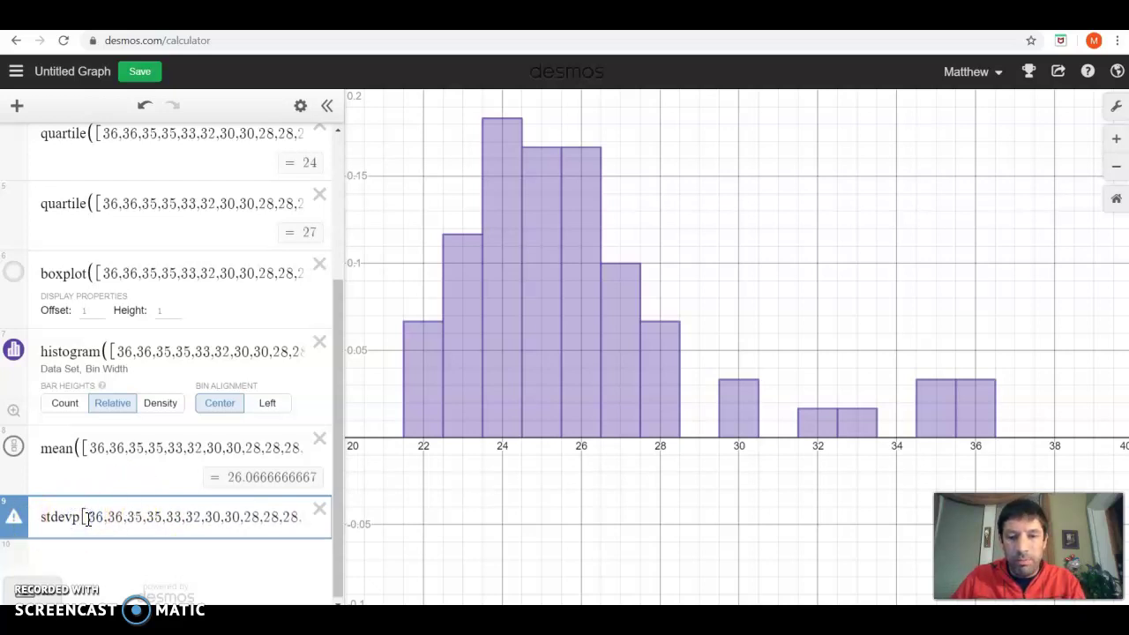
text(()
key(End)
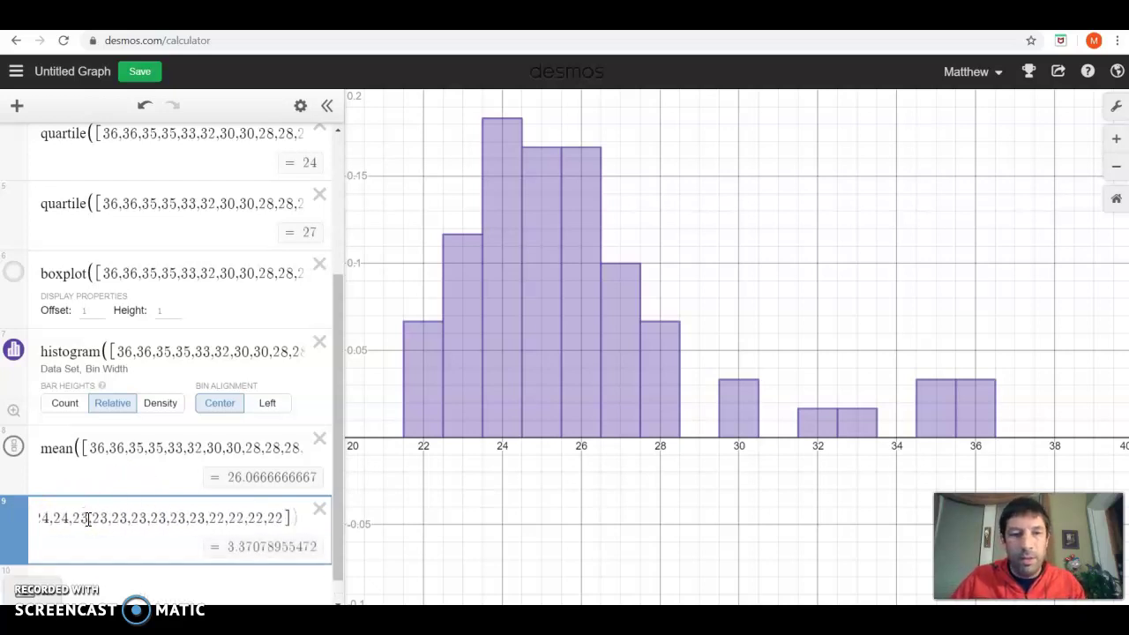
key(Return)
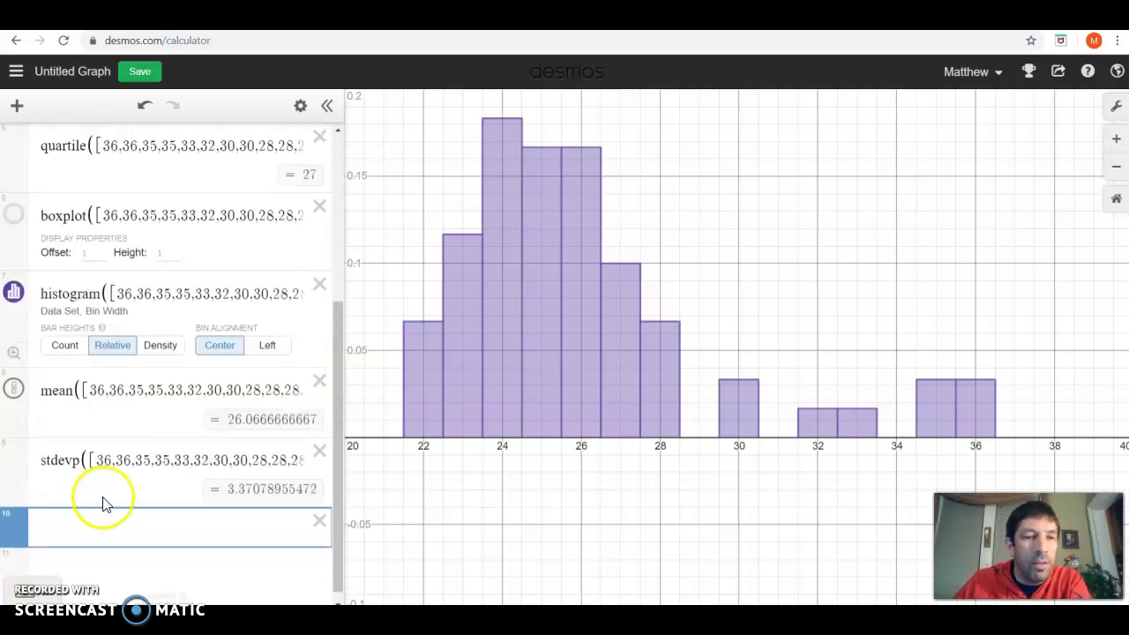